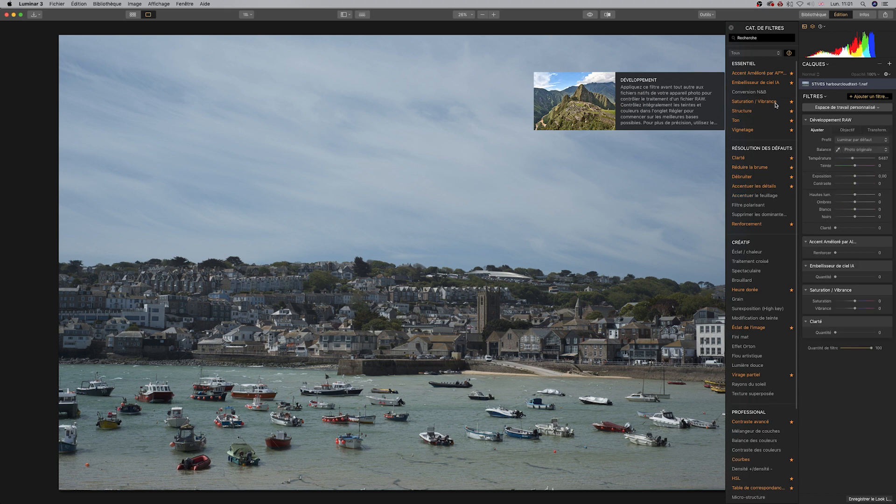
- Remove the Clarté filter and enable the Distorsion de l'objectif, Aberration chromatique and Supprimer les franges lens corrections in Développement RAW
{"action": "mouse_move", "coordinate": [842, 335]}
{"action": "left_click", "coordinate": [878, 322]}
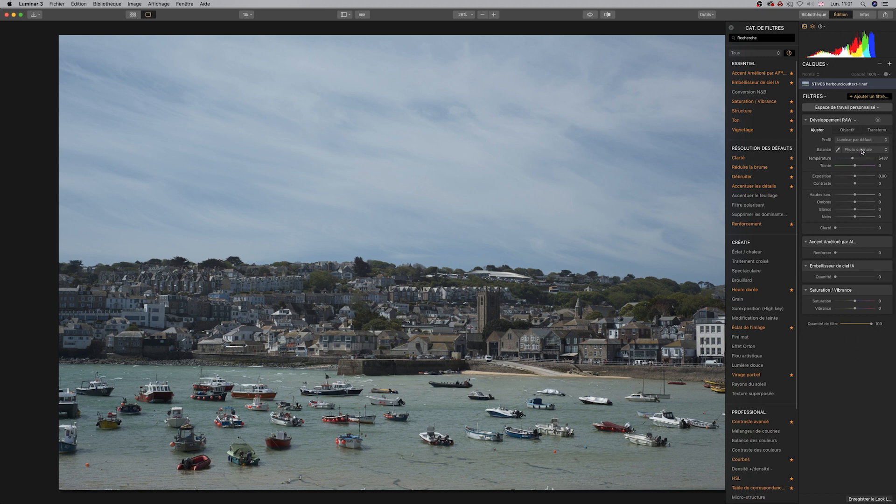
{"action": "left_click", "coordinate": [853, 131]}
{"action": "left_click", "coordinate": [826, 148]}
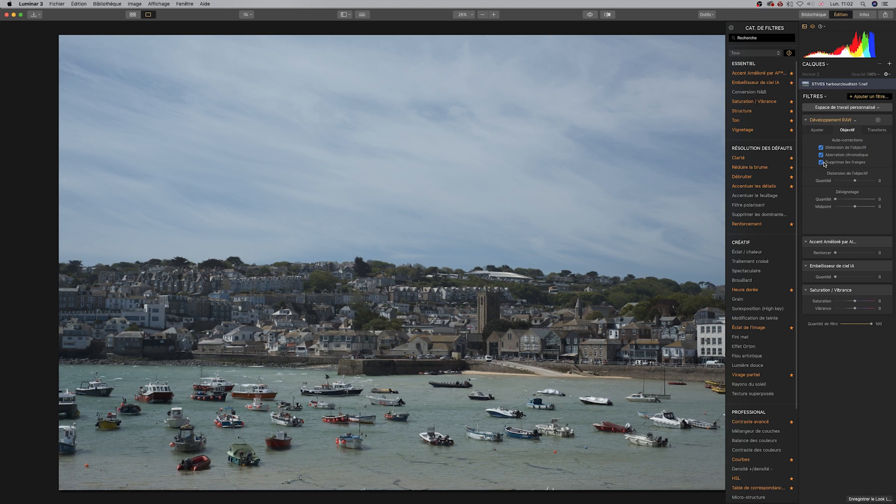
- Set the RAW development profile to Camera Flat
{"action": "left_click", "coordinate": [818, 131]}
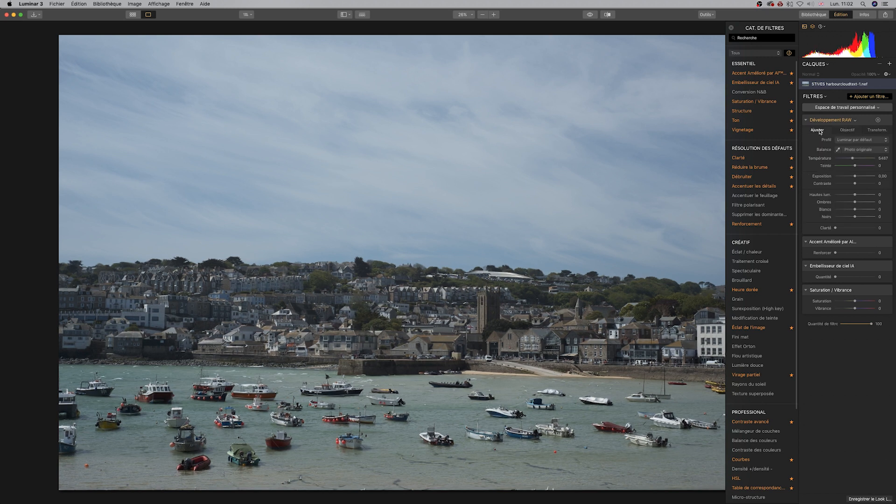
{"action": "left_click", "coordinate": [863, 140]}
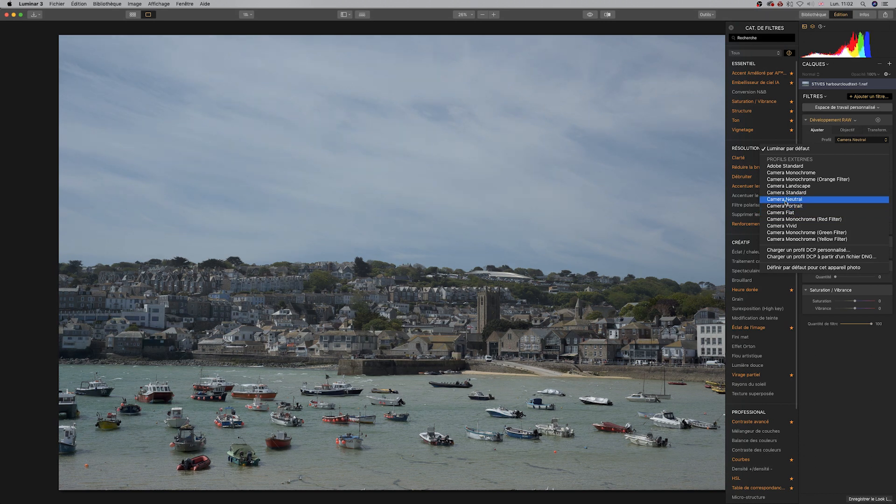
{"action": "left_click", "coordinate": [785, 215]}
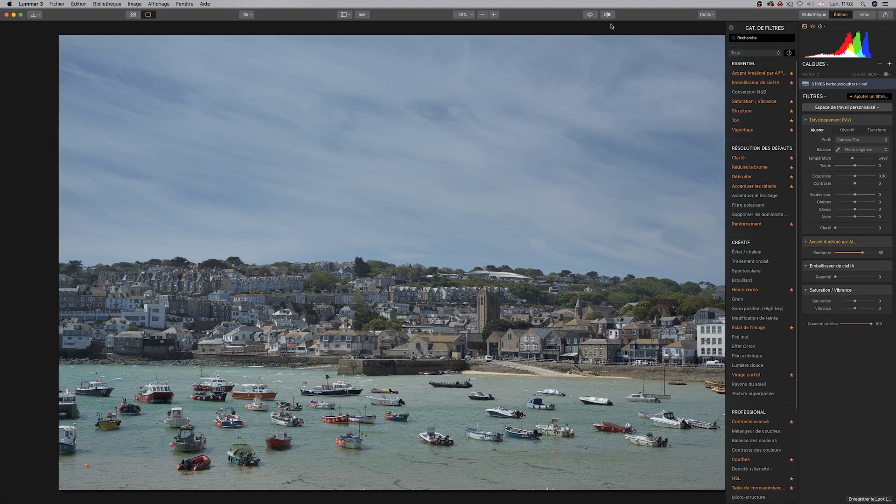
- Set the AI accent filter's Renforcer to 77 and Embellisseur de ciel IA to 23, comparing the edit with the original
{"action": "left_click", "coordinate": [590, 15]}
{"action": "left_click", "coordinate": [590, 15]}
{"action": "left_click", "coordinate": [590, 15]}
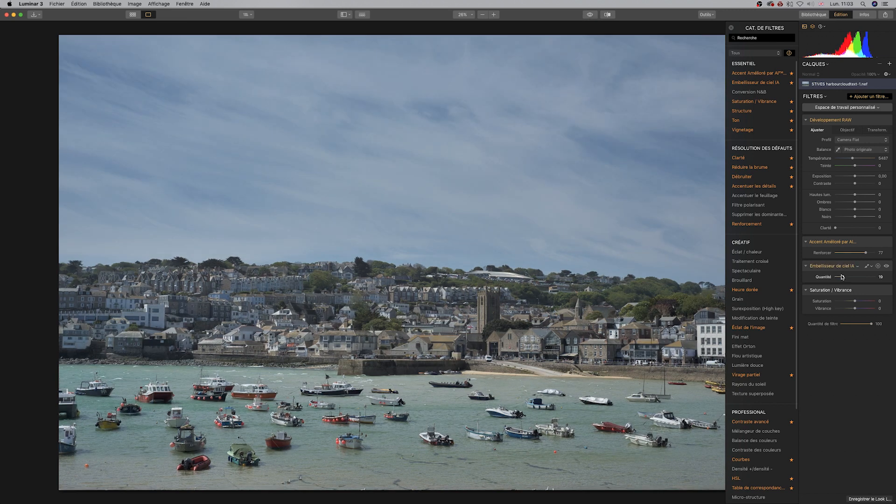
{"action": "left_click_drag", "start_coordinate": [841, 277], "coordinate": [843, 277]}
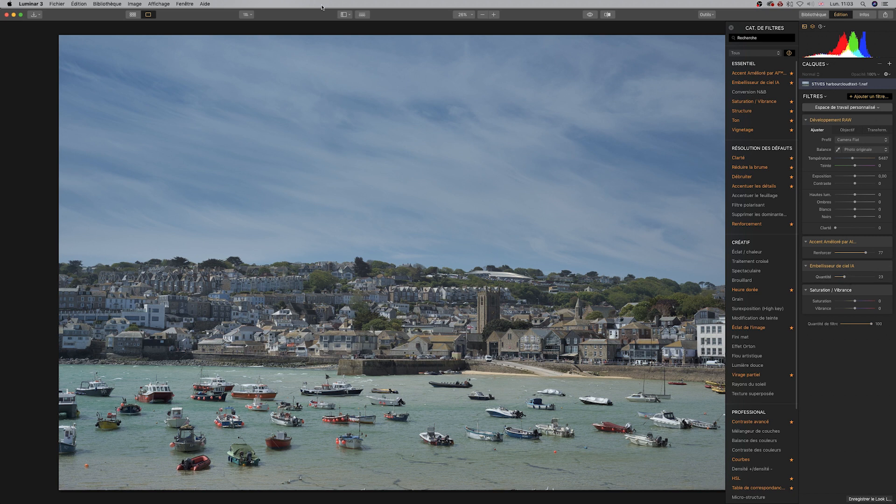
{"action": "left_click", "coordinate": [589, 15]}
{"action": "left_click", "coordinate": [589, 15]}
{"action": "left_click", "coordinate": [589, 15]}
{"action": "left_click", "coordinate": [590, 15]}
{"action": "left_click", "coordinate": [590, 15]}
{"action": "left_click", "coordinate": [589, 15]}
- Adjust the RAW tones to Blancs 100, Noirs -53, Ombres 37 and Hautes lum. -50, and check them against the original
{"action": "left_click_drag", "start_coordinate": [857, 211], "coordinate": [879, 208]}
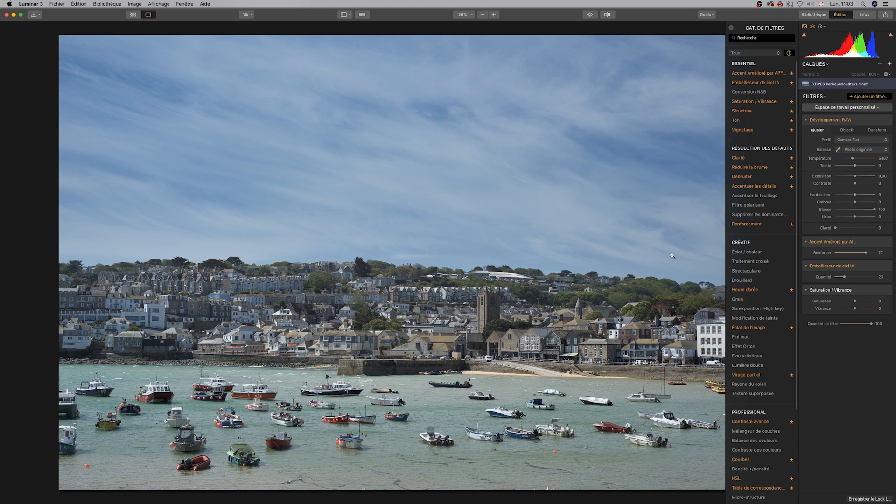
{"action": "mouse_move", "coordinate": [854, 217]}
{"action": "left_mouse_down"}
{"action": "mouse_move", "coordinate": [837, 217]}
{"action": "mouse_move", "coordinate": [844, 218]}
{"action": "left_mouse_up"}
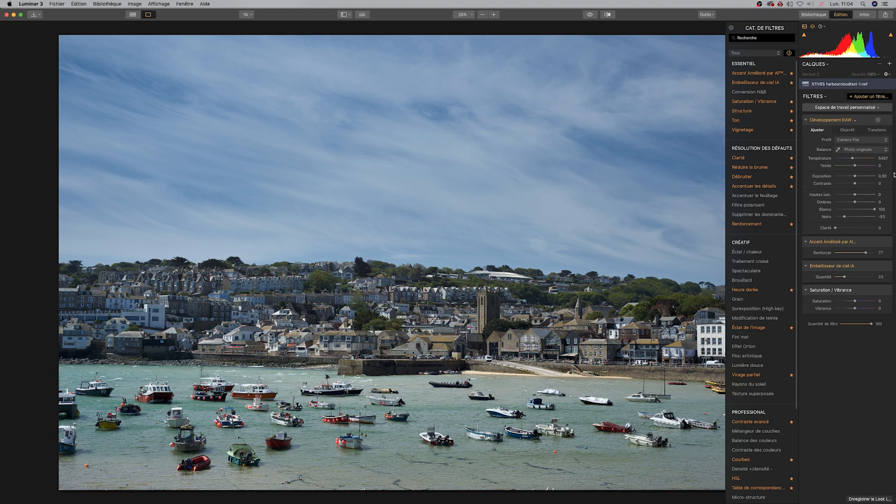
{"action": "mouse_move", "coordinate": [855, 202]}
{"action": "left_mouse_down"}
{"action": "mouse_move", "coordinate": [865, 201]}
{"action": "mouse_move", "coordinate": [843, 197]}
{"action": "left_mouse_up"}
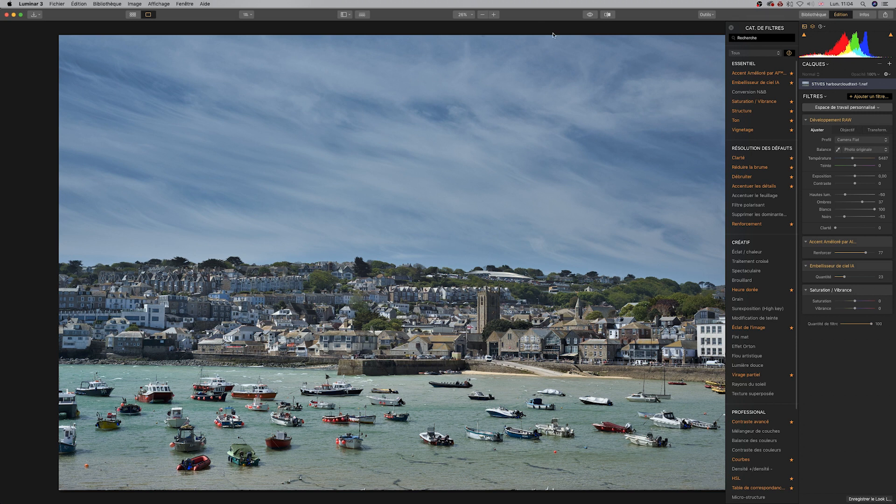
{"action": "left_click", "coordinate": [589, 15]}
{"action": "left_click", "coordinate": [590, 15]}
{"action": "left_click", "coordinate": [590, 15]}
{"action": "left_click", "coordinate": [590, 15]}
- Set the RAW Clarté to 35 and Vibrance to 21, comparing the result with the original photo
{"action": "mouse_move", "coordinate": [837, 228]}
{"action": "left_mouse_down"}
{"action": "mouse_move", "coordinate": [850, 229]}
{"action": "mouse_move", "coordinate": [827, 229]}
{"action": "mouse_move", "coordinate": [848, 230]}
{"action": "left_mouse_up"}
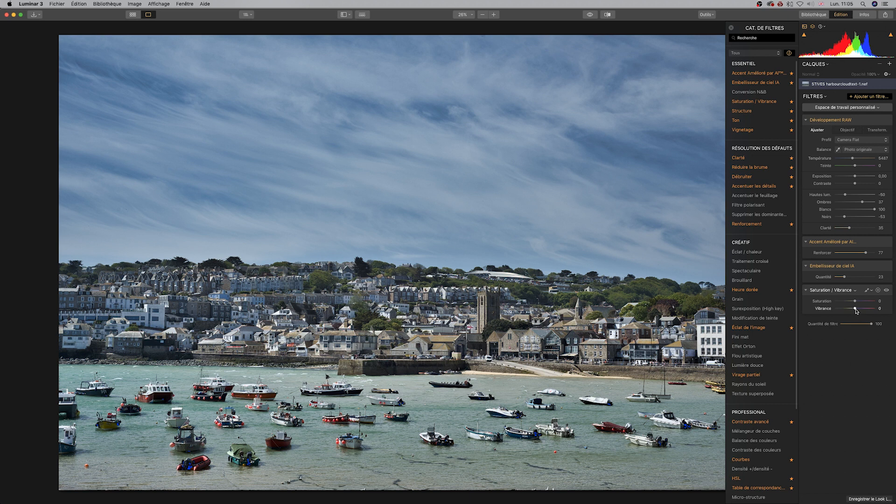
{"action": "left_click_drag", "start_coordinate": [855, 309], "coordinate": [859, 310]}
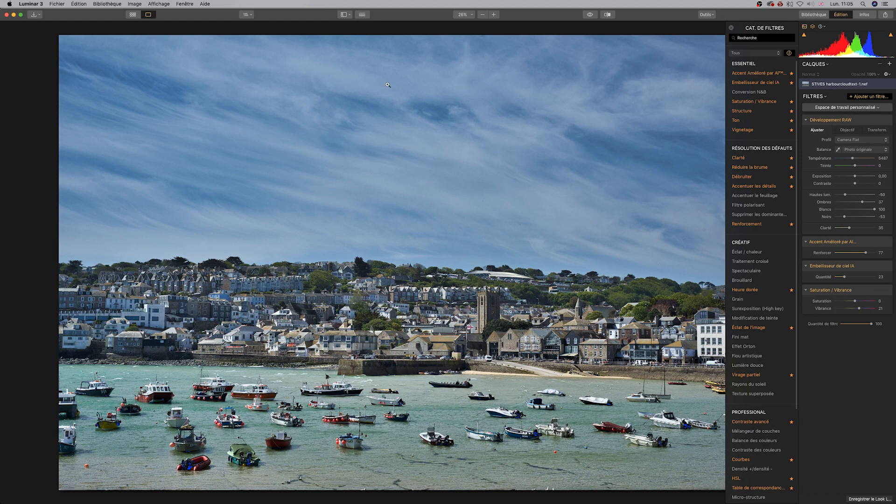
{"action": "left_click", "coordinate": [590, 15]}
{"action": "left_click", "coordinate": [590, 15]}
{"action": "left_click", "coordinate": [590, 15]}
{"action": "left_click", "coordinate": [591, 15]}
{"action": "left_click", "coordinate": [591, 16]}
{"action": "left_click", "coordinate": [591, 16]}
{"action": "left_click", "coordinate": [591, 17]}
- Raise the RAW shadows (Ombres) to 62
{"action": "left_click_drag", "start_coordinate": [863, 202], "coordinate": [869, 202]}
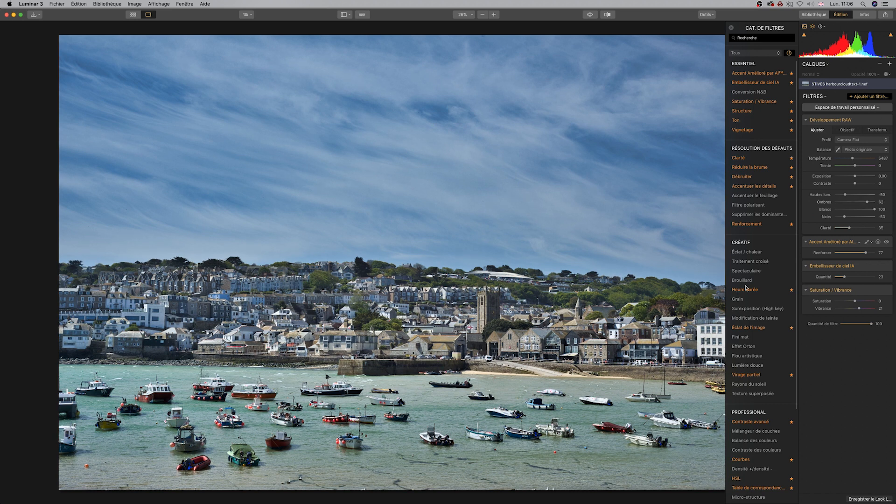
{"action": "mouse_move", "coordinate": [762, 350]}
{"action": "mouse_move", "coordinate": [742, 130]}
- Open the photo for cropping and compare the rule-of-thirds and golden-ratio grid overlays
{"action": "left_click", "coordinate": [709, 14]}
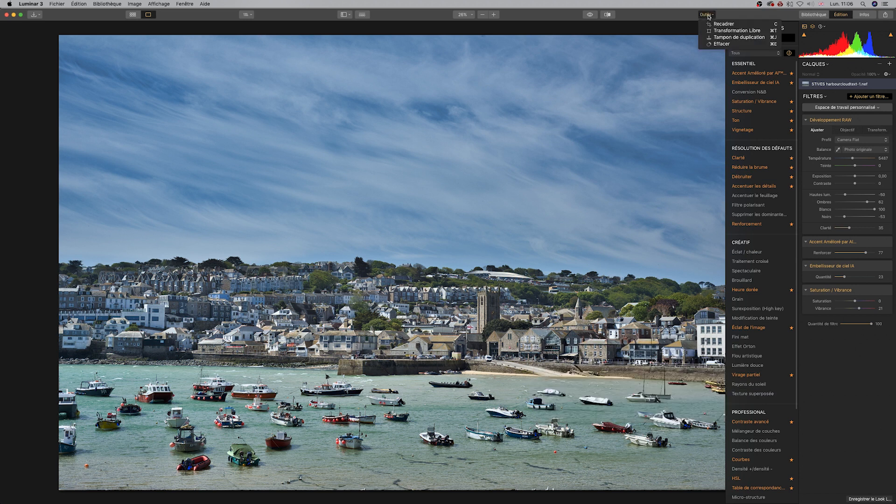
{"action": "left_click", "coordinate": [712, 24]}
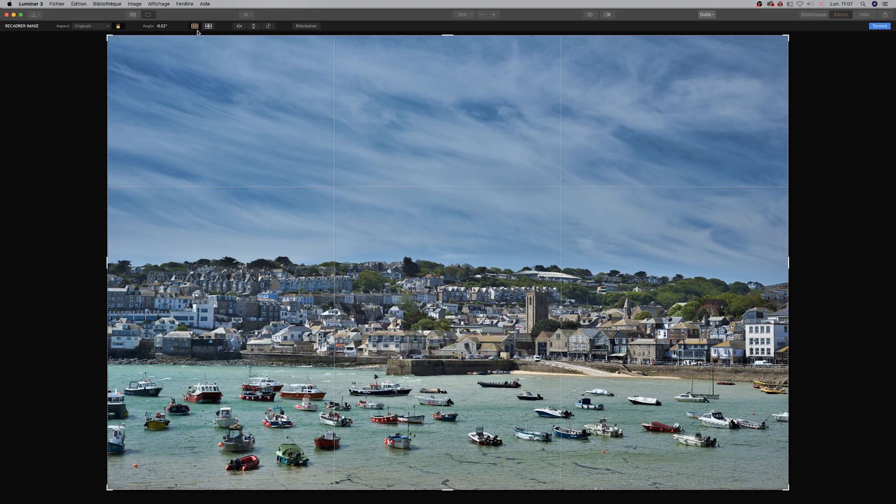
{"action": "left_click", "coordinate": [208, 26]}
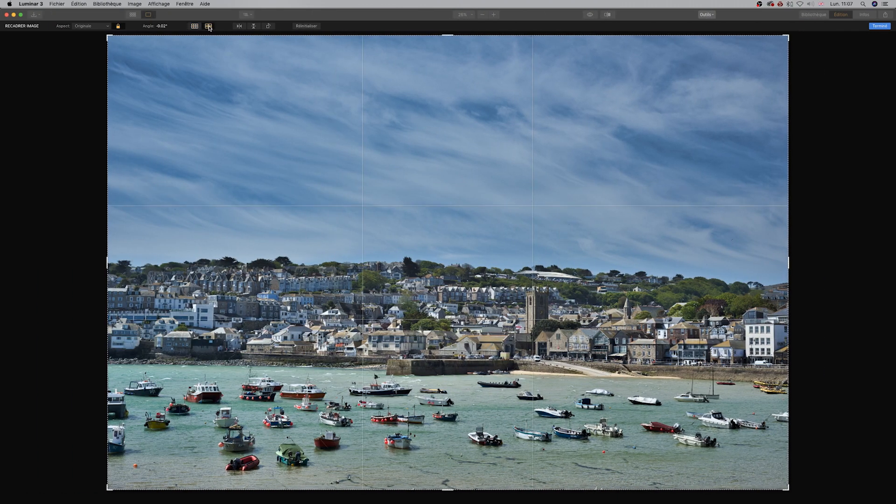
{"action": "left_click", "coordinate": [195, 26]}
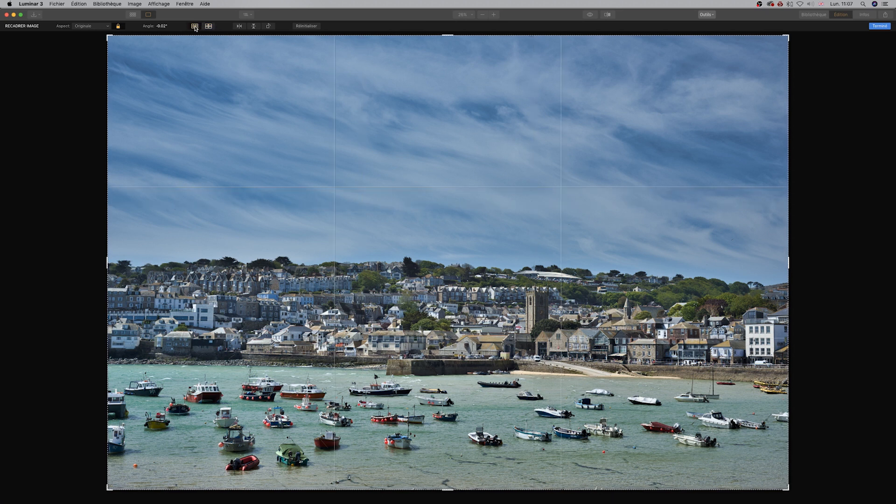
{"action": "left_click", "coordinate": [210, 27]}
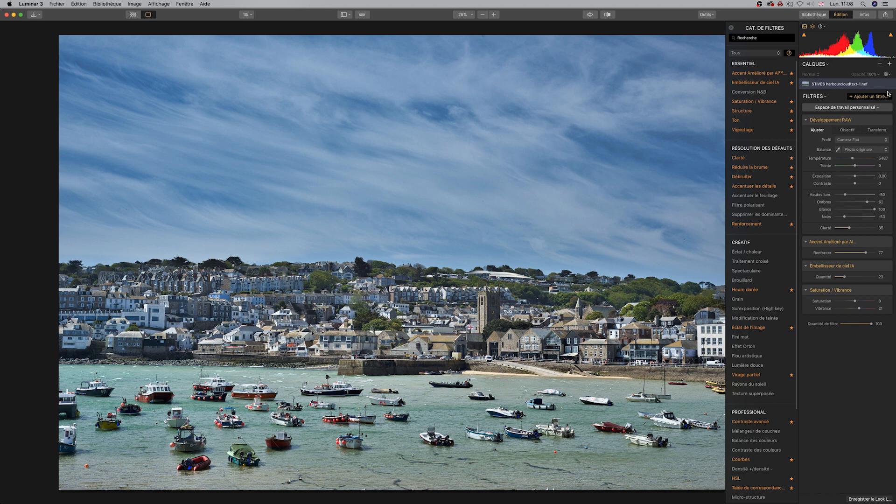
- Add a new adjustment layer above the harbour photo, and hide and redisplay the histogram
{"action": "left_click", "coordinate": [890, 64]}
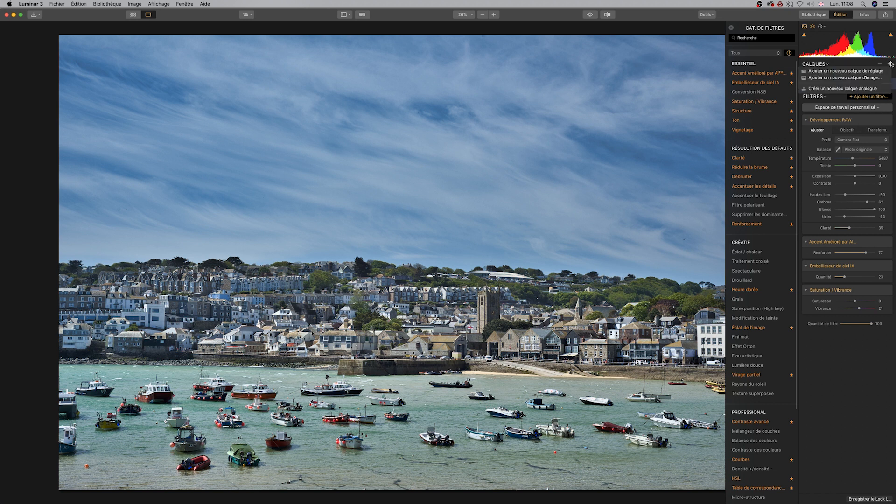
{"action": "left_click", "coordinate": [878, 71]}
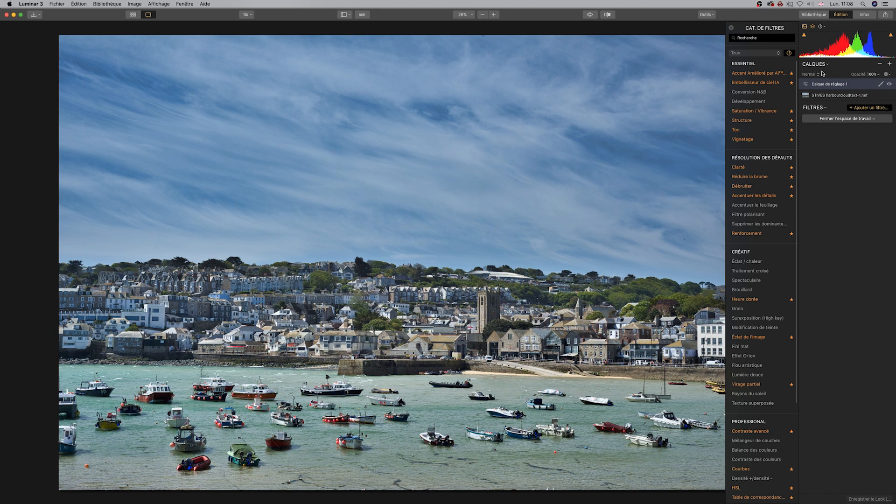
{"action": "left_click", "coordinate": [804, 27]}
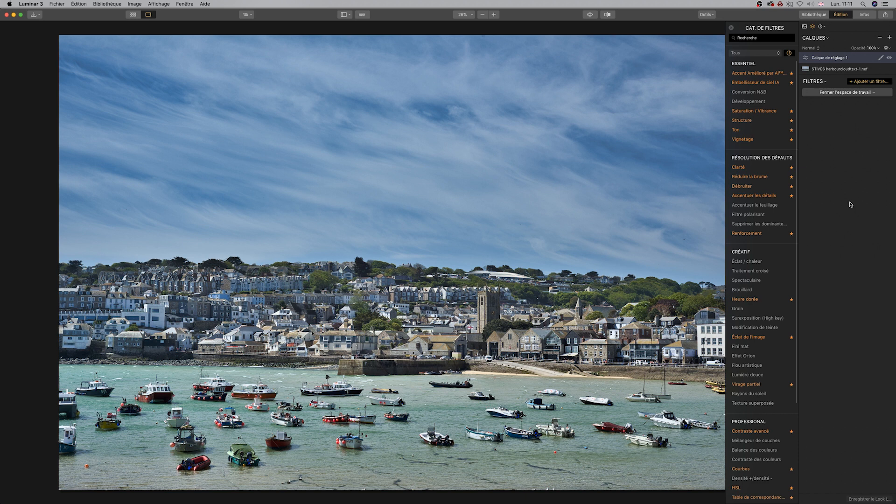
{"action": "left_click", "coordinate": [804, 27]}
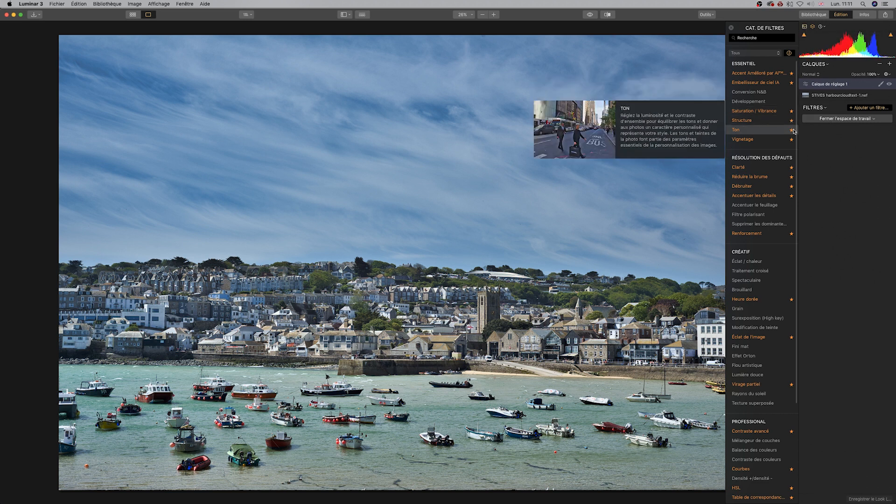
- Try darkening the photo's edges with a Vignetage filter on the adjustment layer
{"action": "left_click", "coordinate": [779, 140]}
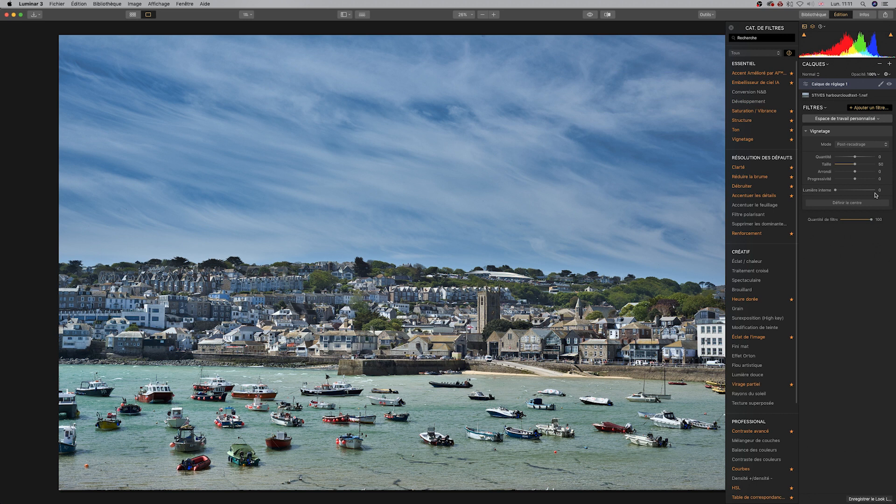
{"action": "left_click_drag", "start_coordinate": [854, 158], "coordinate": [831, 164]}
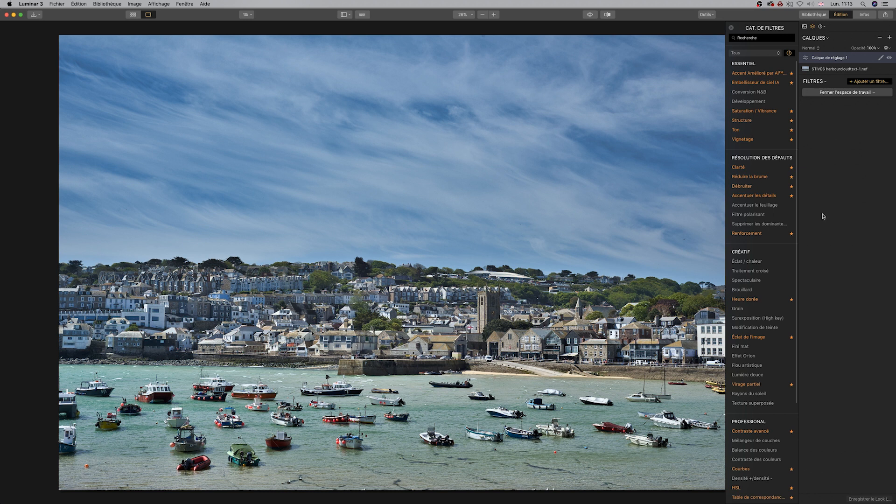
- Add the Éclat de l'image and Heure dorée filters to the adjustment layer, placing Heure dorée first
{"action": "mouse_move", "coordinate": [771, 288]}
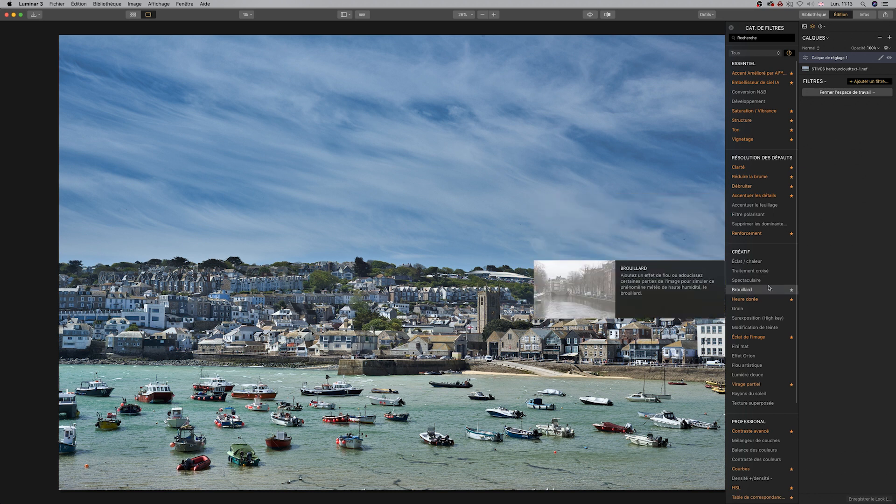
{"action": "scroll", "coordinate": [769, 288], "scroll_direction": "down", "scroll_amount": 5}
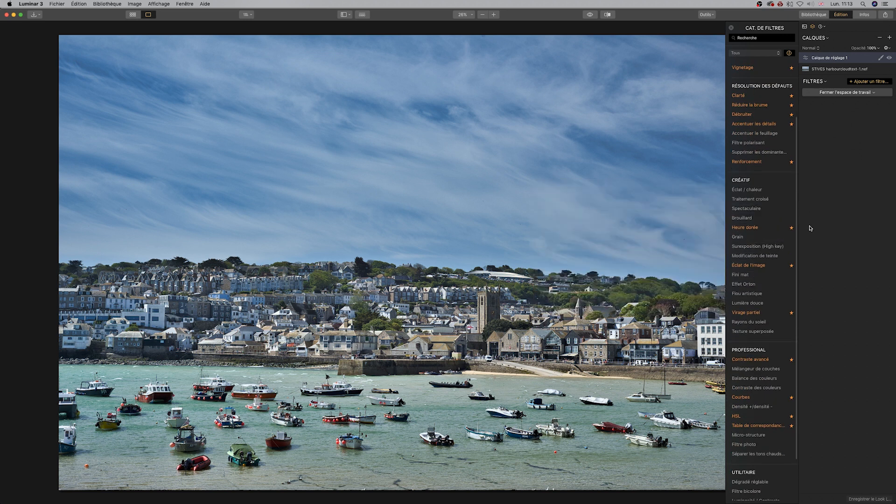
{"action": "left_click", "coordinate": [751, 266]}
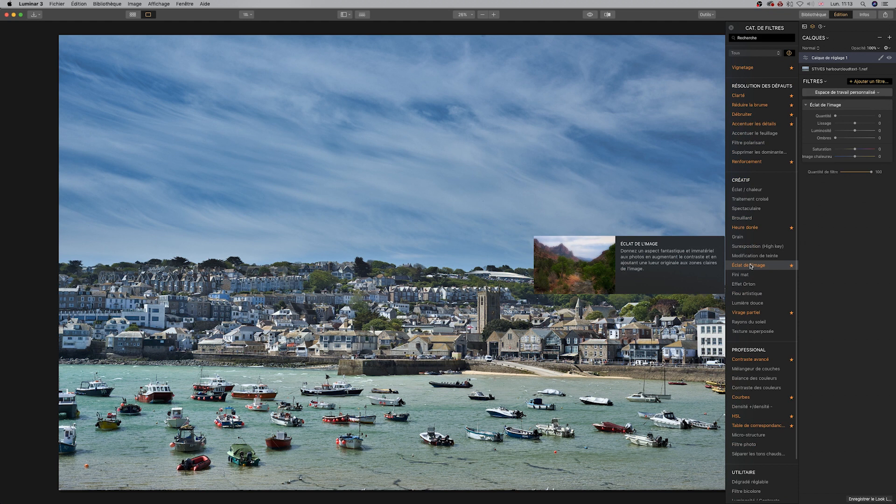
{"action": "left_click", "coordinate": [748, 229]}
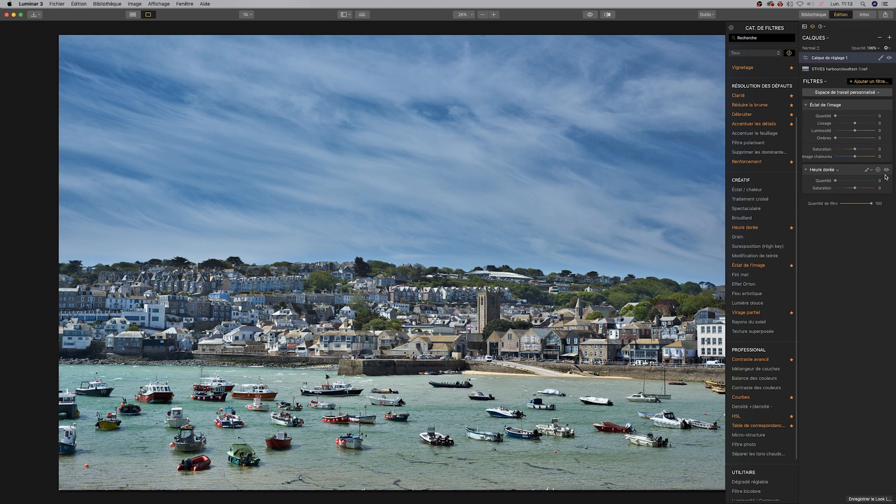
{"action": "left_click_drag", "start_coordinate": [867, 172], "coordinate": [840, 105]}
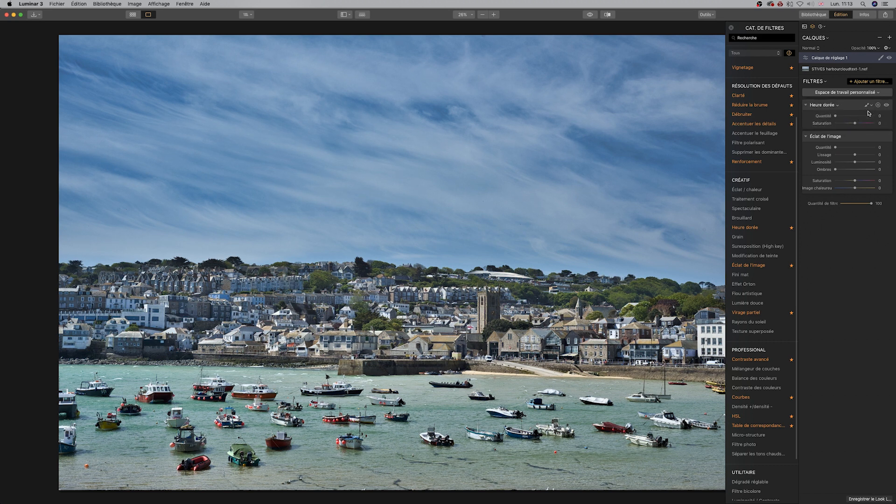
- Set the Heure dorée Quantité to 23 and compare the photo with and without the filter
{"action": "left_click", "coordinate": [840, 117]}
{"action": "left_click_drag", "start_coordinate": [840, 117], "coordinate": [847, 118]}
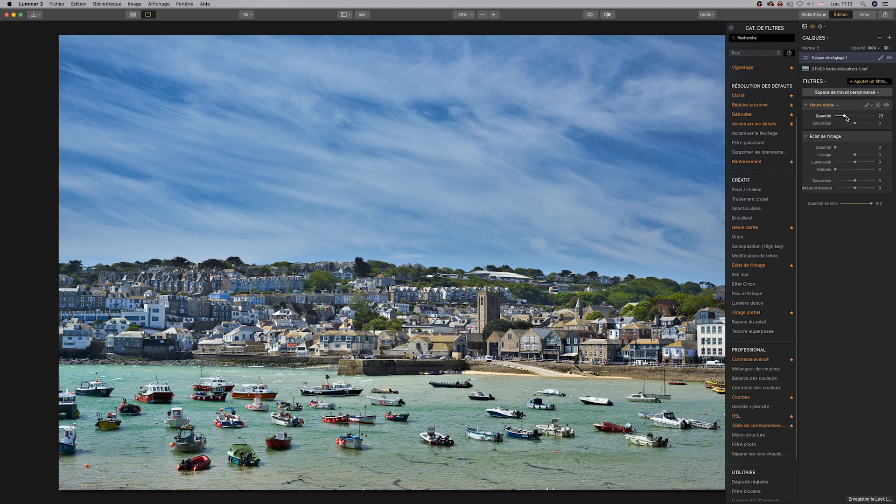
{"action": "left_click", "coordinate": [886, 106]}
{"action": "left_click", "coordinate": [886, 106]}
{"action": "left_click", "coordinate": [886, 106]}
{"action": "left_click", "coordinate": [886, 106]}
- Set Éclat de l'image to Quantité 39, Lissage 35, Luminosité 17 and image warmth 19, checking its effect
{"action": "left_click_drag", "start_coordinate": [835, 147], "coordinate": [844, 149]}
{"action": "left_click", "coordinate": [886, 137]}
{"action": "left_click", "coordinate": [887, 137]}
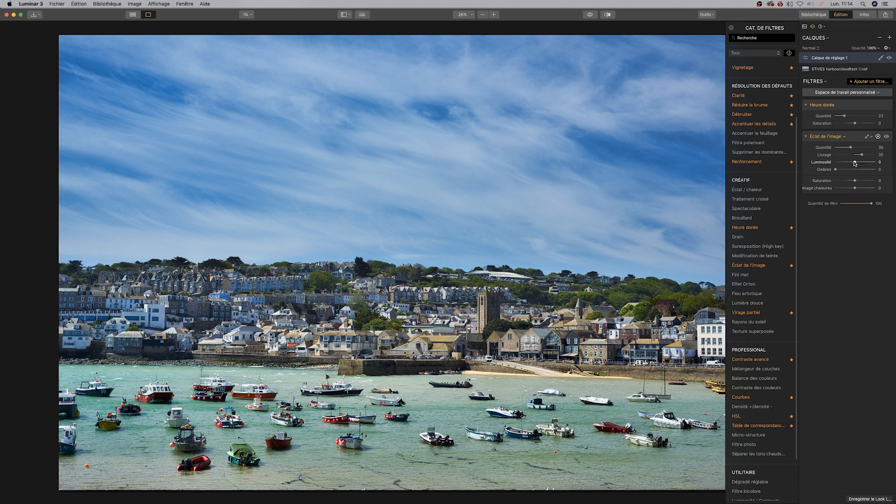
{"action": "left_click_drag", "start_coordinate": [857, 163], "coordinate": [859, 162]}
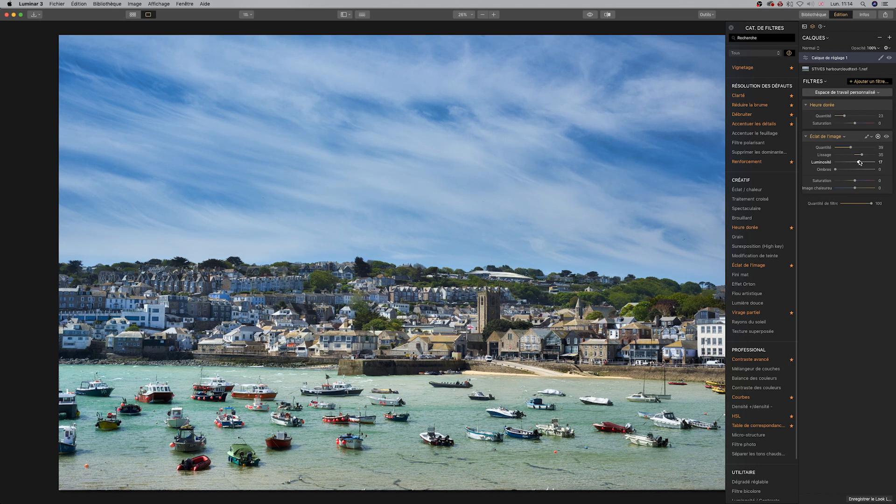
{"action": "left_click_drag", "start_coordinate": [854, 188], "coordinate": [858, 188]}
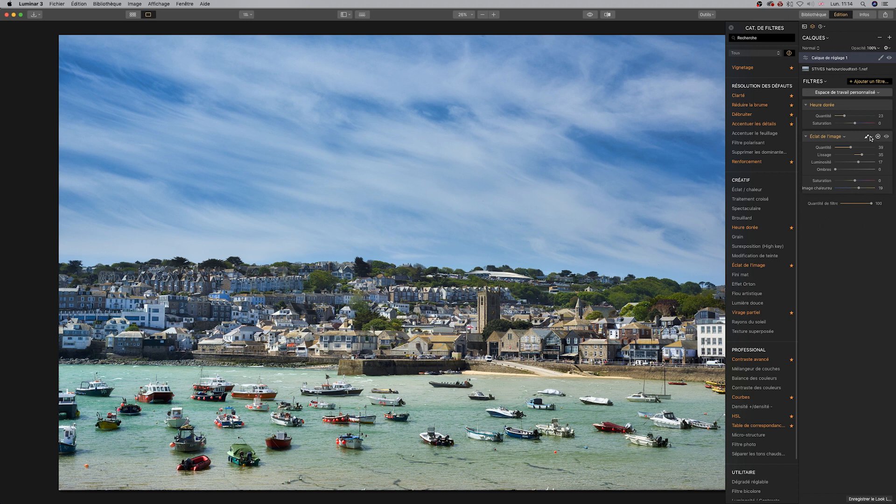
- Apply a luminosity mask to the Éclat de l'image filter and reopen its mask options
{"action": "left_click", "coordinate": [868, 137]}
{"action": "left_click", "coordinate": [852, 172]}
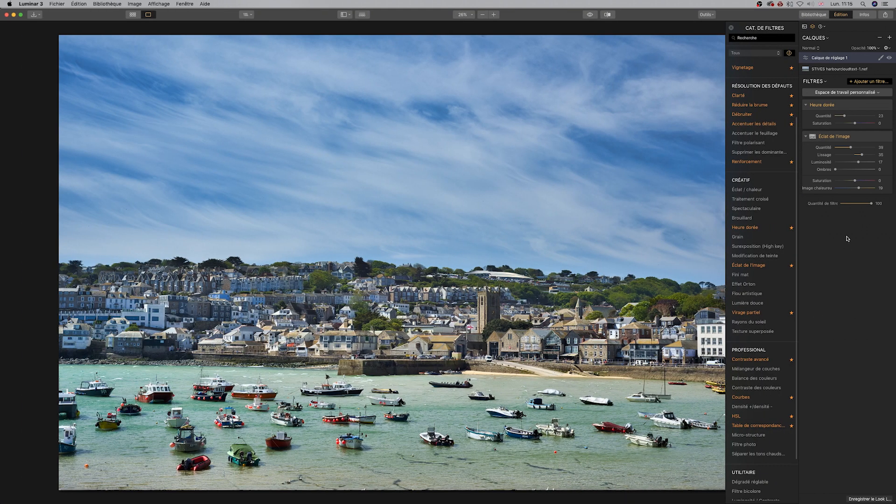
{"action": "left_click", "coordinate": [867, 137]}
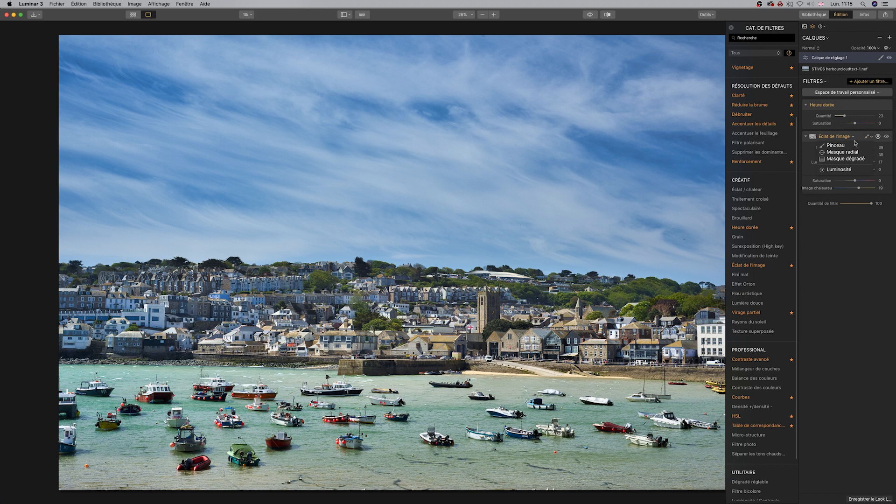
- Erase the Éclat de l'image mask over the sea, the town and its hills with the brush, starting at size 160
{"action": "left_click", "coordinate": [840, 146]}
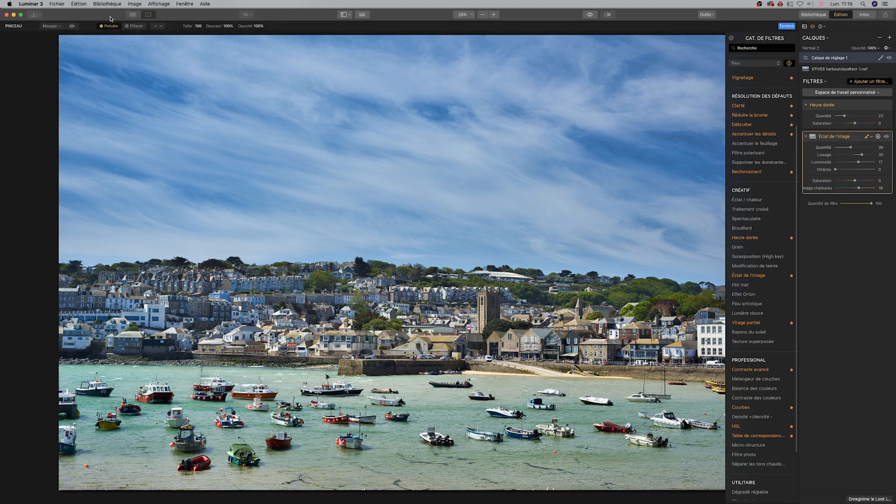
{"action": "left_click", "coordinate": [75, 28]}
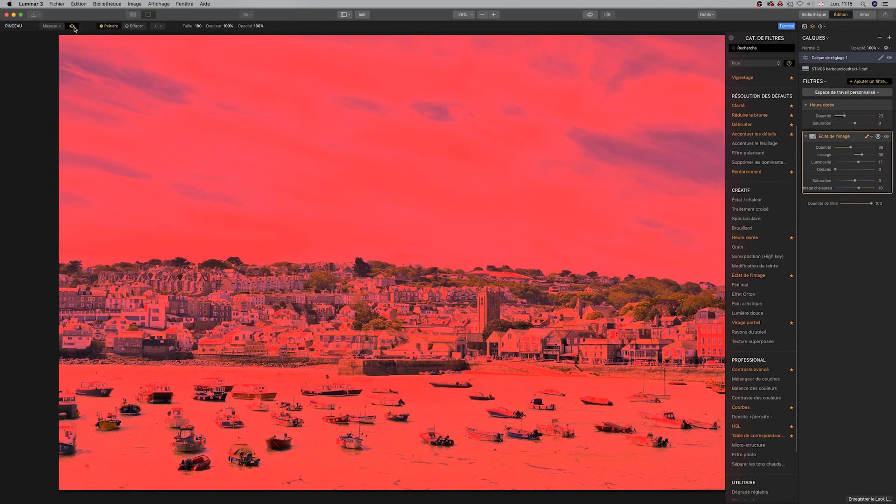
{"action": "left_click", "coordinate": [135, 26]}
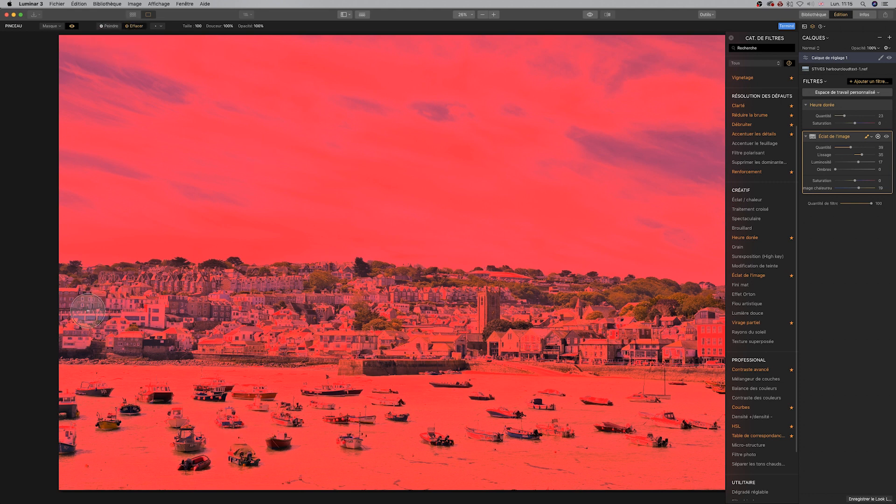
{"action": "scroll", "coordinate": [87, 311], "scroll_direction": "up", "scroll_amount": 8}
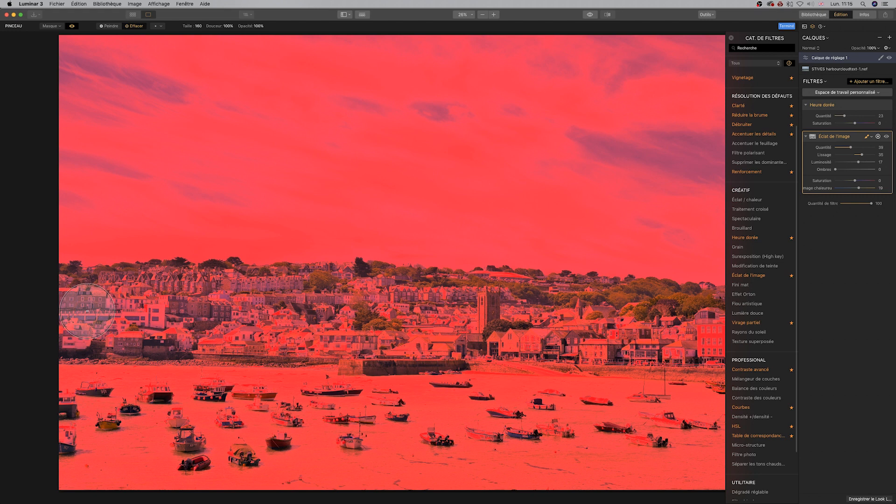
{"action": "mouse_move", "coordinate": [140, 317]}
{"action": "left_mouse_down"}
{"action": "mouse_move", "coordinate": [112, 317]}
{"action": "mouse_move", "coordinate": [686, 317]}
{"action": "mouse_move", "coordinate": [667, 312]}
{"action": "mouse_move", "coordinate": [634, 423]}
{"action": "mouse_move", "coordinate": [695, 401]}
{"action": "left_mouse_up"}
{"action": "left_click_drag", "start_coordinate": [70, 401], "coordinate": [89, 471]}
{"action": "left_click_drag", "start_coordinate": [709, 373], "coordinate": [703, 338]}
{"action": "scroll", "coordinate": [235, 288], "scroll_direction": "down", "scroll_amount": 8}
{"action": "left_click_drag", "start_coordinate": [112, 285], "coordinate": [513, 275]}
- Soften the mask's edge by setting its Progressivité to 328, and hide the red mask overlay
{"action": "left_click", "coordinate": [53, 26]}
{"action": "left_click", "coordinate": [76, 27]}
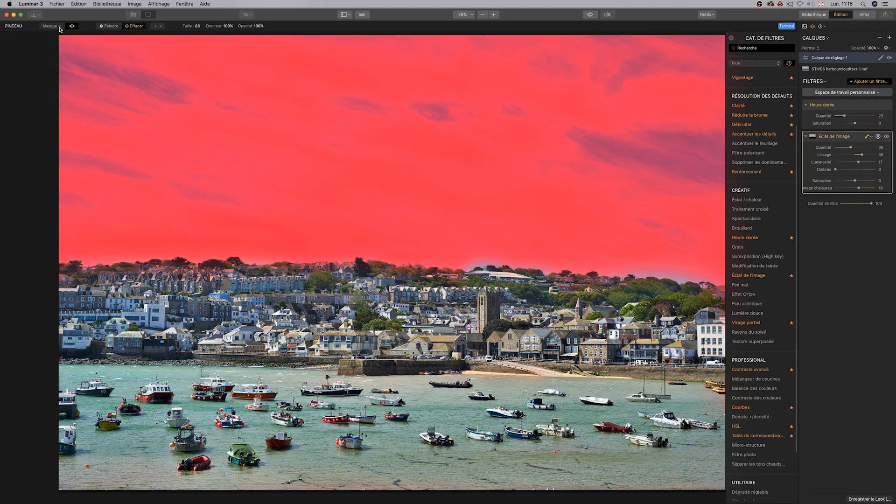
{"action": "left_click", "coordinate": [58, 27]}
{"action": "left_click_drag", "start_coordinate": [48, 105], "coordinate": [89, 104]}
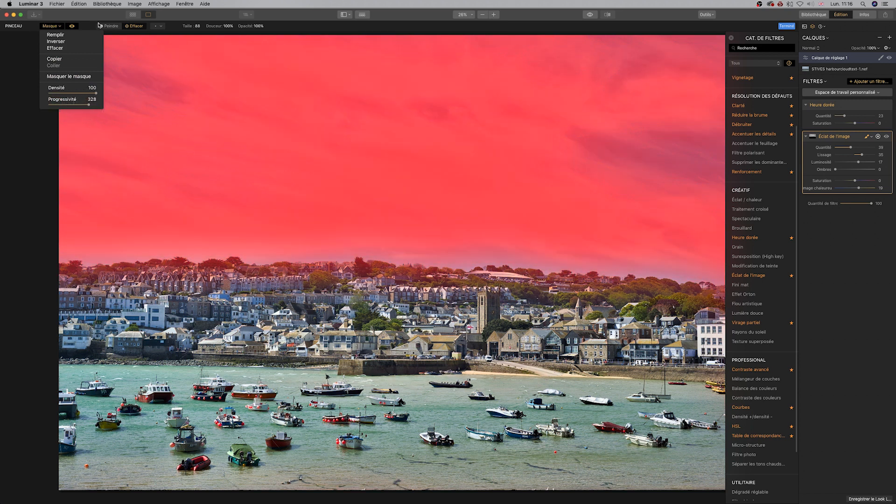
{"action": "left_click", "coordinate": [71, 27]}
{"action": "left_click", "coordinate": [72, 26]}
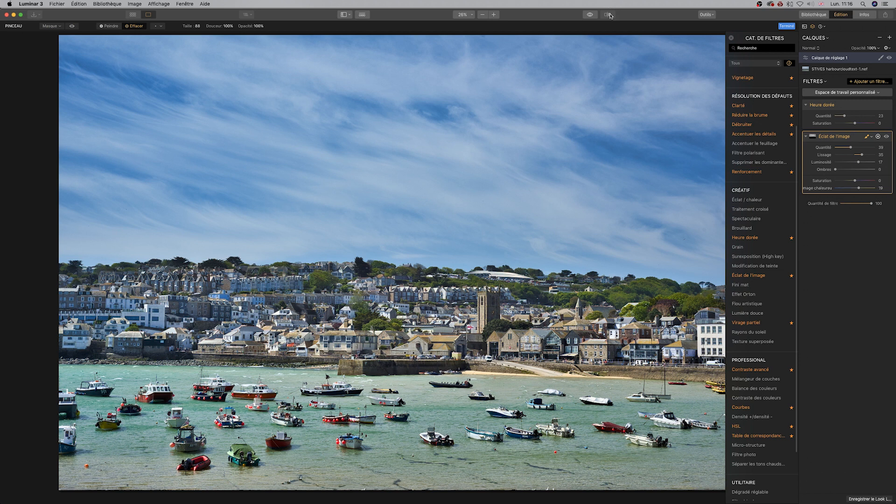
- Compare the edited harbour photo with the original several times
{"action": "left_click", "coordinate": [591, 15]}
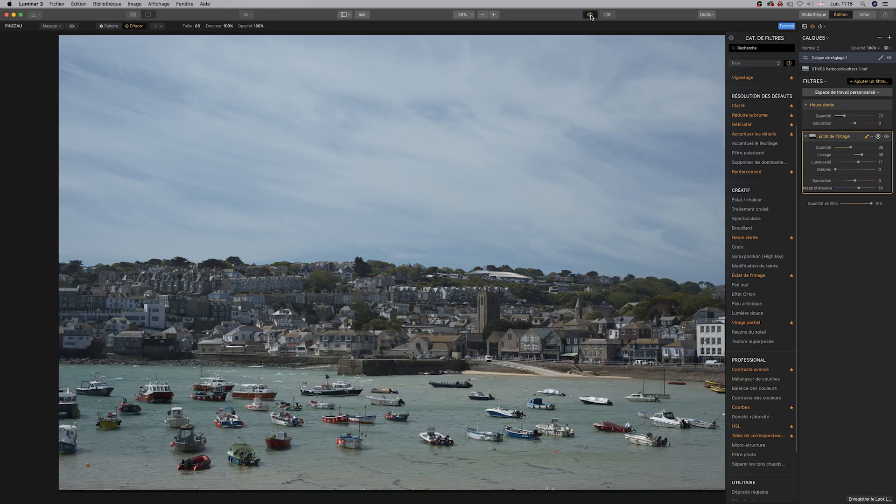
{"action": "left_click", "coordinate": [590, 15]}
{"action": "left_click", "coordinate": [590, 15]}
{"action": "left_click", "coordinate": [591, 15]}
{"action": "left_click", "coordinate": [590, 15]}
{"action": "left_click", "coordinate": [591, 16]}
{"action": "left_click", "coordinate": [590, 15]}
{"action": "left_click", "coordinate": [590, 16]}
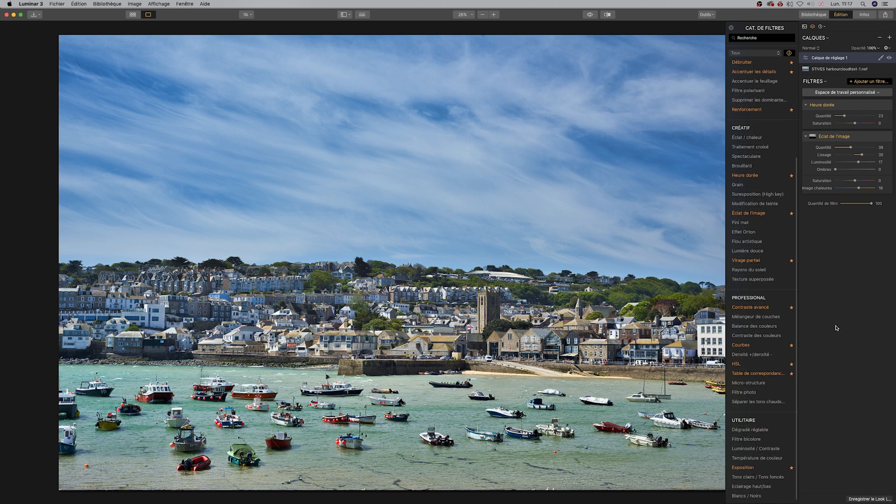
- Add the HSL filter to the adjustment layer and compare the photo with the original
{"action": "left_click", "coordinate": [776, 365]}
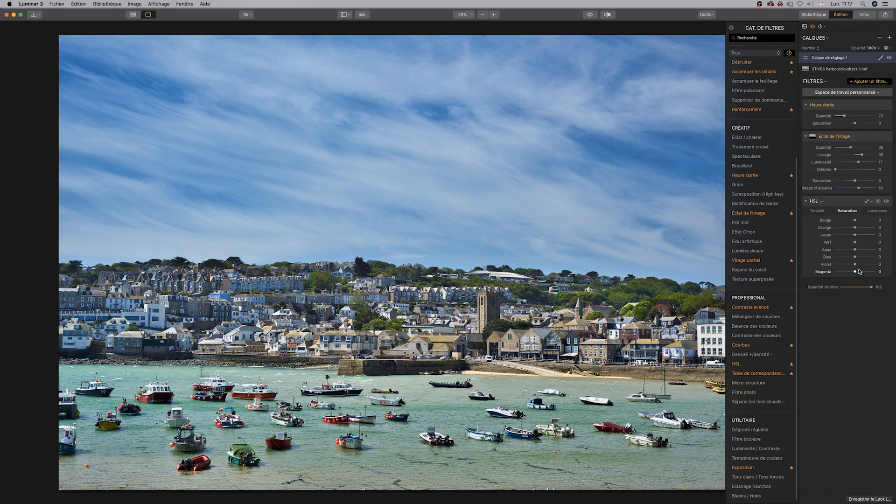
{"action": "left_click", "coordinate": [589, 16]}
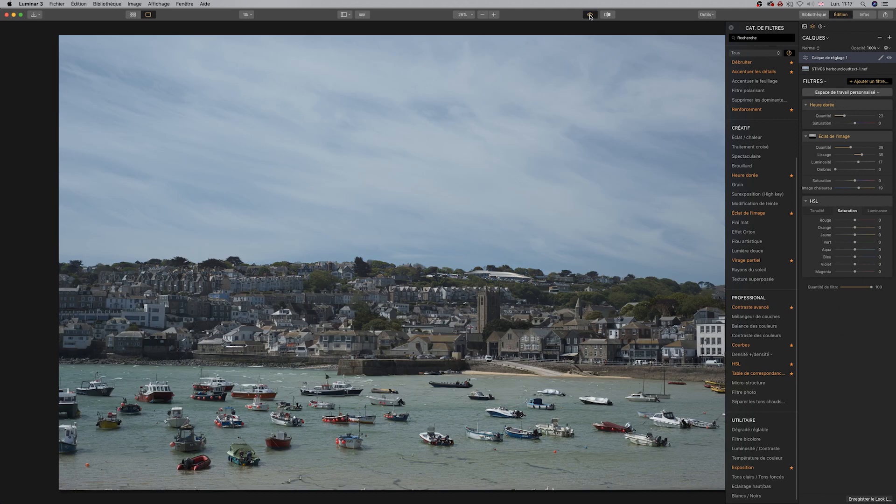
{"action": "left_click", "coordinate": [590, 15]}
{"action": "left_click", "coordinate": [886, 202]}
{"action": "left_click", "coordinate": [886, 201]}
- Set the HSL saturation to Vert 51 and Aqua 40, checking its effect, and the Aqua luminance to -14
{"action": "left_click_drag", "start_coordinate": [860, 242], "coordinate": [863, 250]}
{"action": "left_click", "coordinate": [887, 201]}
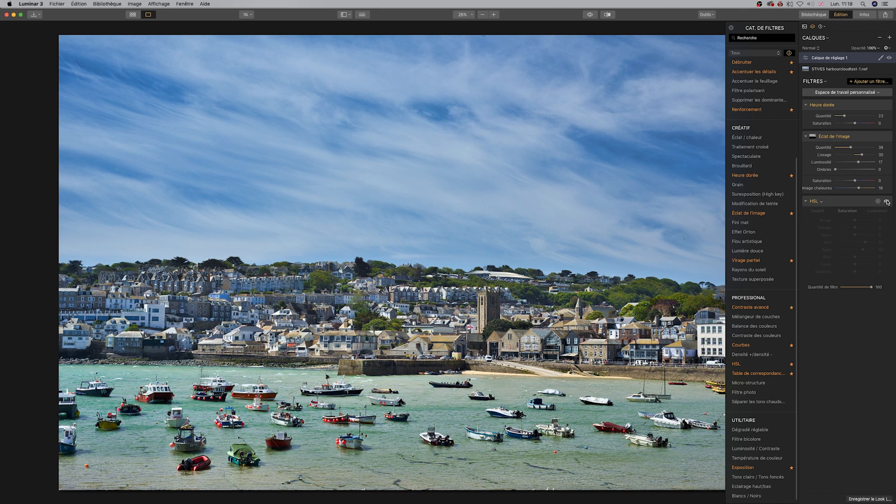
{"action": "left_click", "coordinate": [886, 202]}
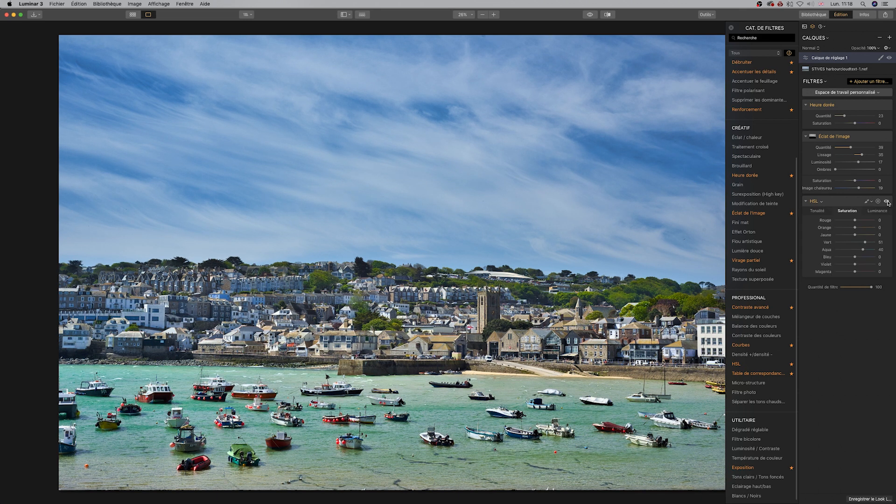
{"action": "left_click", "coordinate": [886, 201]}
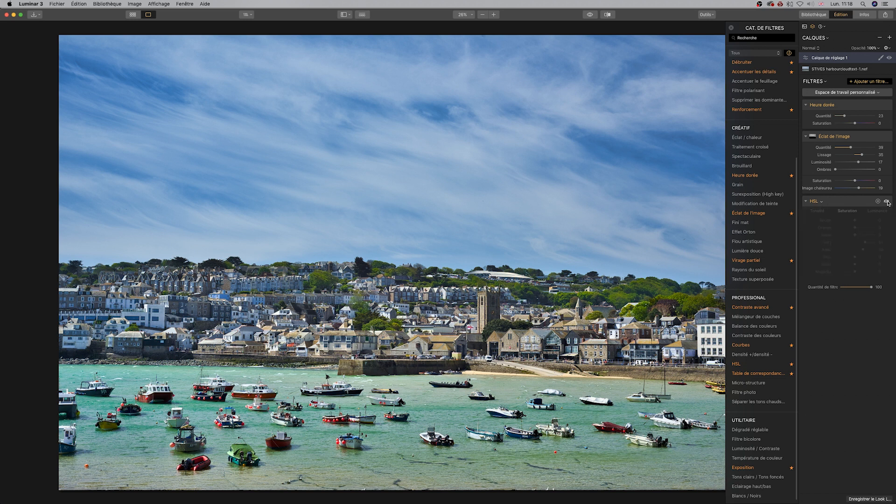
{"action": "left_click", "coordinate": [887, 202]}
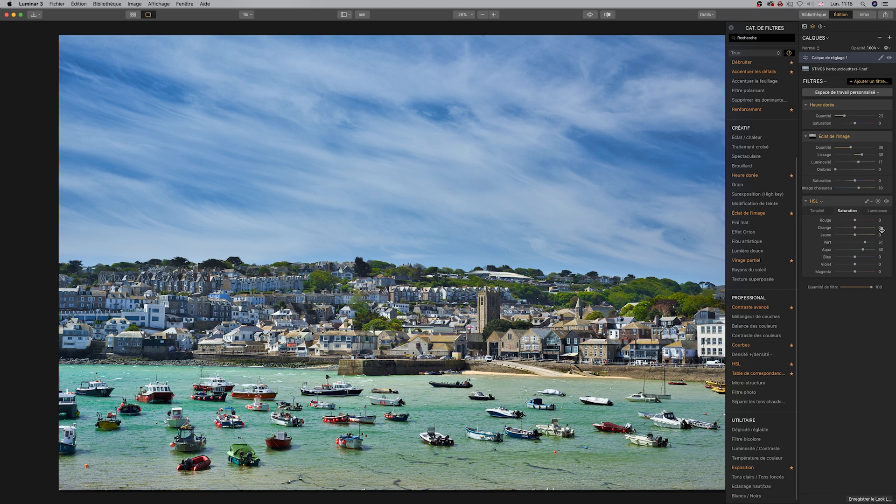
{"action": "left_click", "coordinate": [875, 212]}
{"action": "mouse_move", "coordinate": [857, 242]}
{"action": "left_mouse_down"}
{"action": "mouse_move", "coordinate": [851, 251]}
{"action": "mouse_move", "coordinate": [854, 243]}
{"action": "left_mouse_up"}
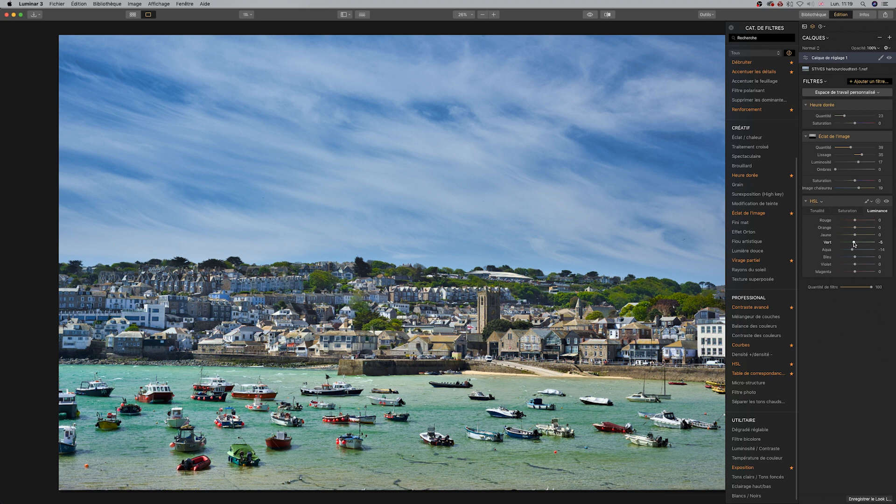
- Add the Dégradé réglable filter and set the upper zone's Exposition to -48
{"action": "mouse_move", "coordinate": [780, 334]}
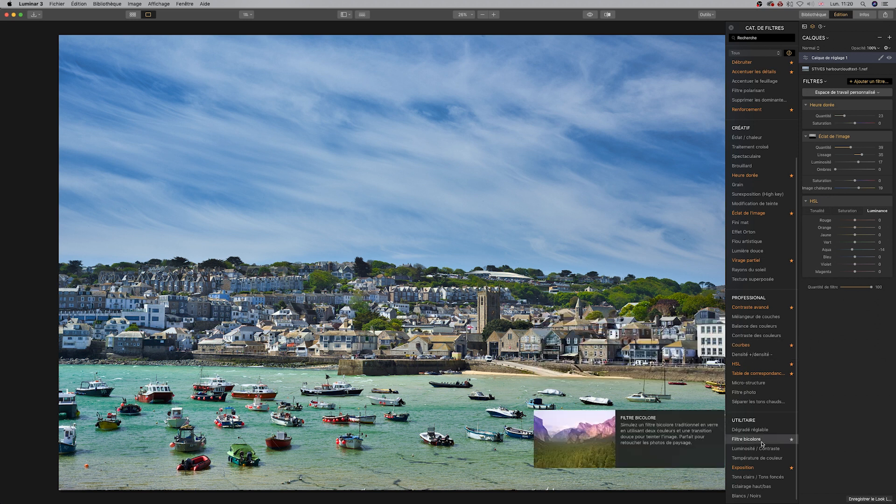
{"action": "mouse_move", "coordinate": [758, 468]}
{"action": "left_click", "coordinate": [772, 429]}
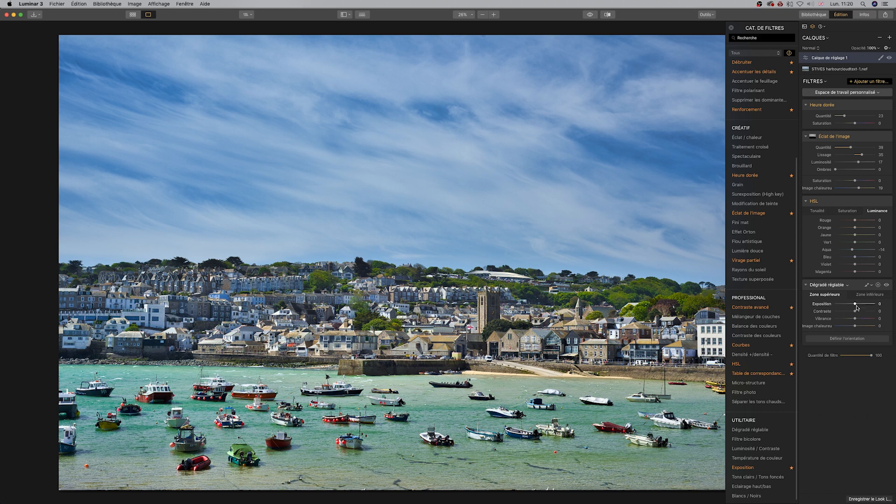
{"action": "left_click_drag", "start_coordinate": [855, 305], "coordinate": [840, 308]}
{"action": "left_click_drag", "start_coordinate": [839, 306], "coordinate": [845, 306]}
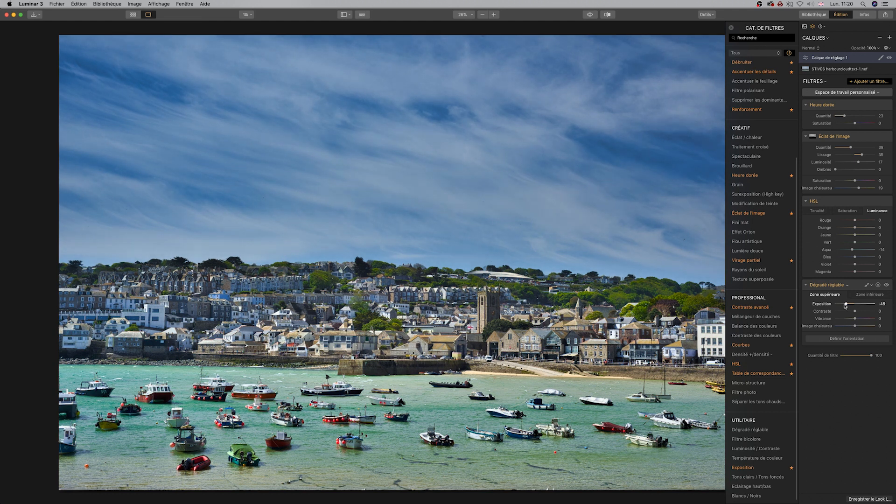
- Set the lower zone's Exposition of the Dégradé réglable to -28 and compare the photo with and without the filter
{"action": "left_click", "coordinate": [871, 295]}
{"action": "left_click_drag", "start_coordinate": [855, 304], "coordinate": [850, 306]}
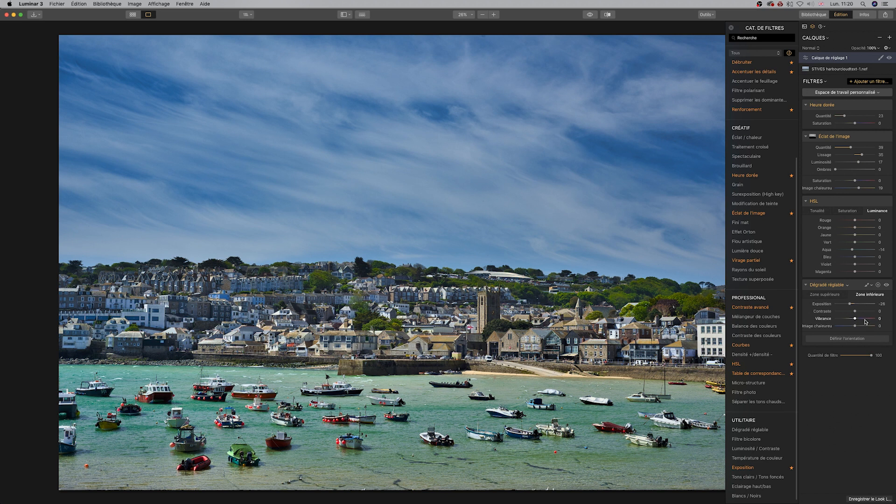
{"action": "left_click", "coordinate": [886, 284]}
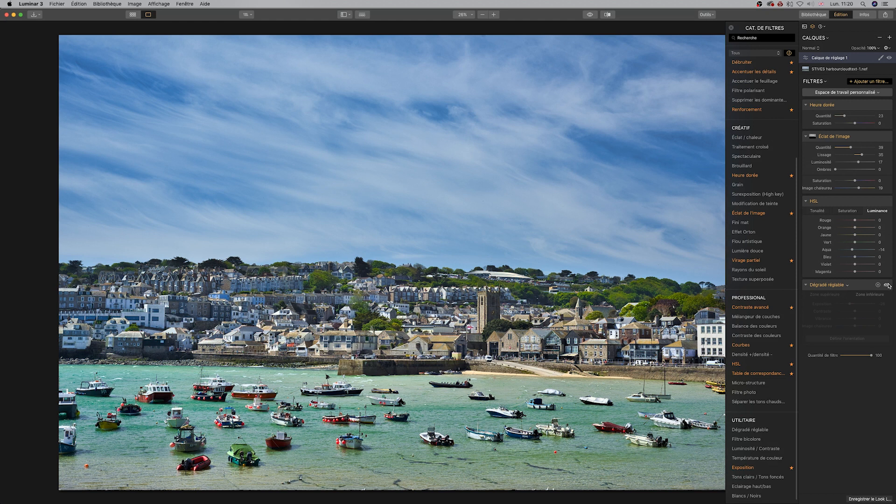
{"action": "left_click", "coordinate": [888, 285]}
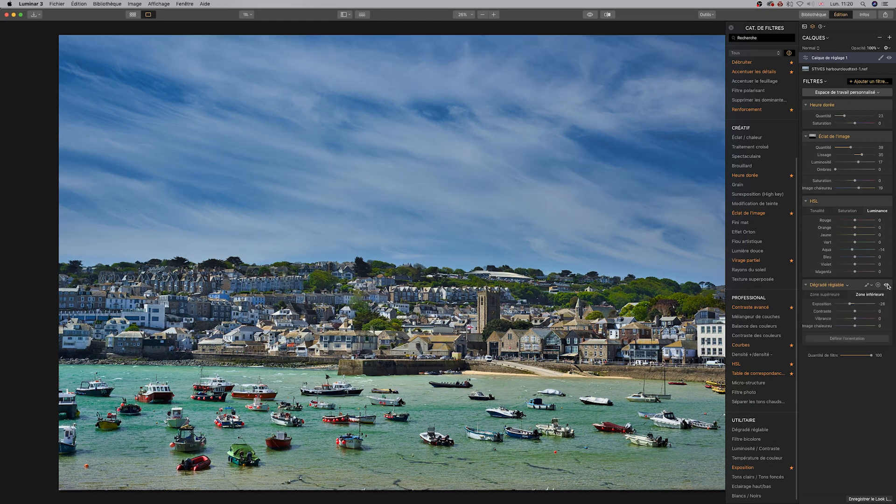
- Raise the gradient's transition to the hills with Fusion 35, and set the lower zone to Exposition -32 and image warmth 19
{"action": "left_click", "coordinate": [856, 339]}
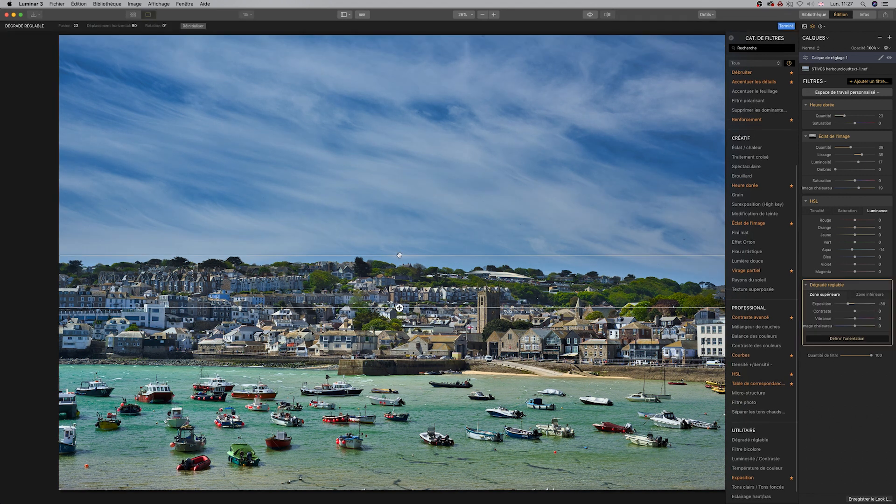
{"action": "left_click_drag", "start_coordinate": [399, 295], "coordinate": [399, 281]}
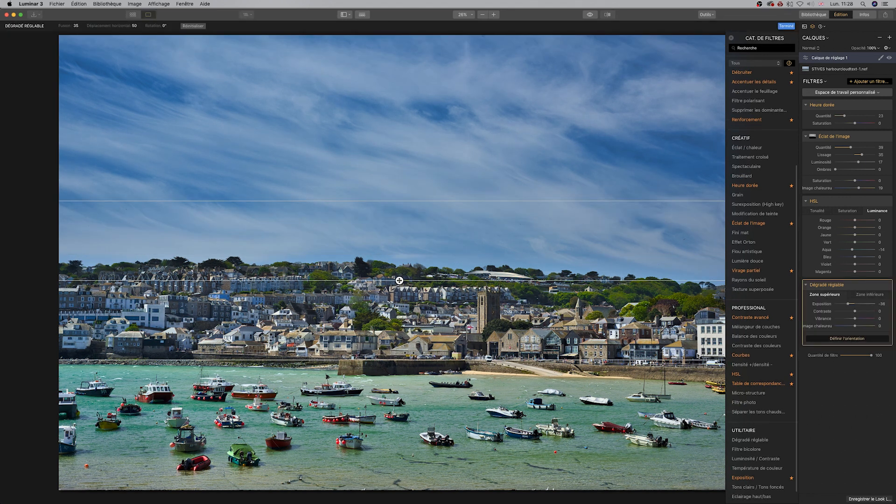
{"action": "left_click", "coordinate": [864, 294]}
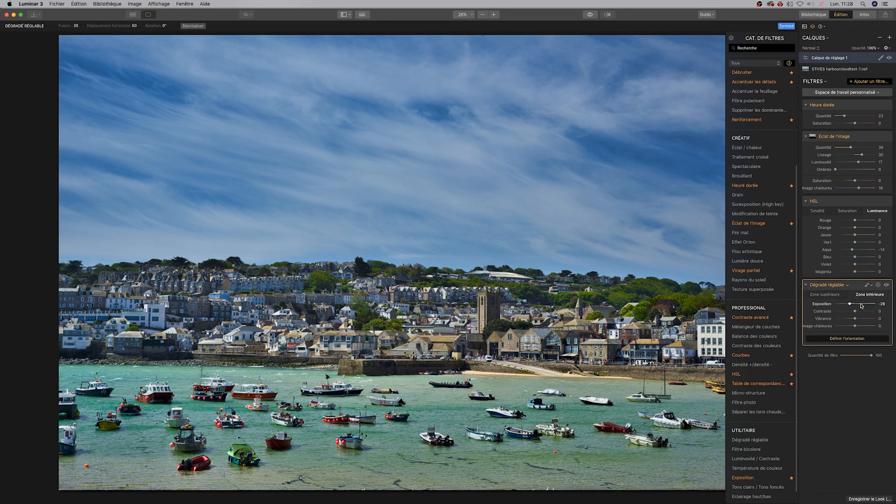
{"action": "left_click_drag", "start_coordinate": [849, 304], "coordinate": [849, 305]}
{"action": "left_click_drag", "start_coordinate": [861, 327], "coordinate": [860, 327]}
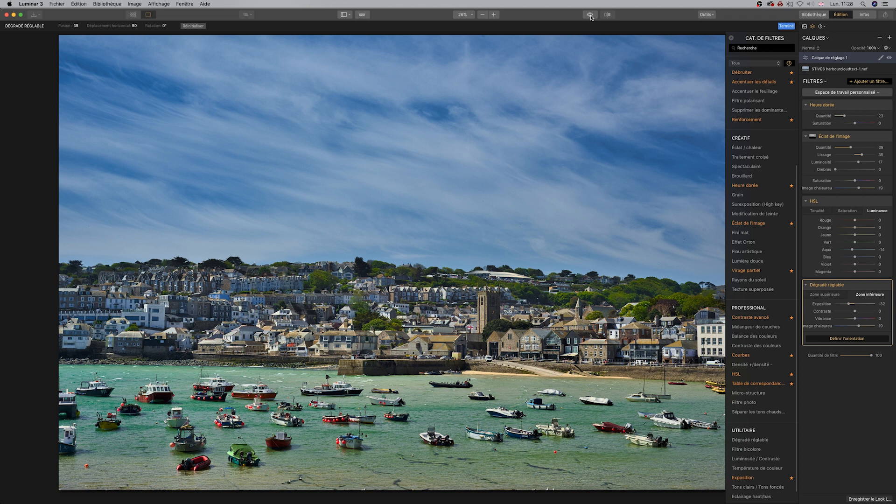
- Compare the photo before and after all edits, including the gradient, and finish the gradient's orientation editing
{"action": "left_click", "coordinate": [590, 16]}
{"action": "left_click", "coordinate": [590, 16]}
{"action": "left_click", "coordinate": [591, 16]}
{"action": "left_click", "coordinate": [590, 15]}
{"action": "left_click", "coordinate": [590, 15]}
{"action": "left_click", "coordinate": [591, 16]}
{"action": "mouse_move", "coordinate": [770, 438]}
{"action": "scroll", "coordinate": [770, 426], "scroll_direction": "down", "scroll_amount": 1}
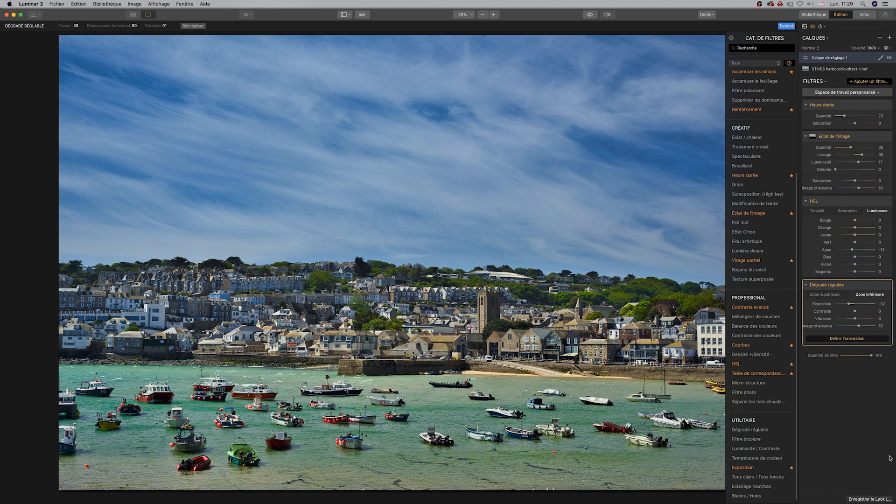
{"action": "left_click", "coordinate": [589, 14]}
{"action": "left_click", "coordinate": [590, 15]}
{"action": "left_click", "coordinate": [789, 27]}
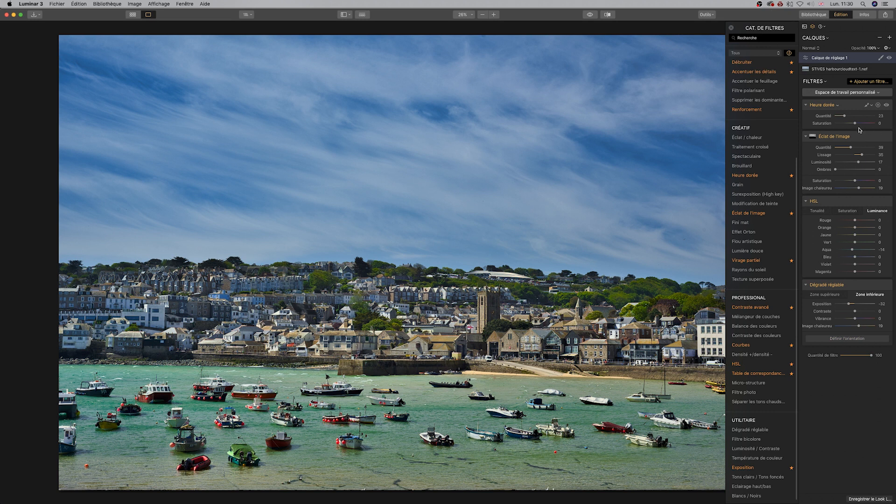
- Add a second adjustment layer, review the filters of Calque de réglage 1, and reselect the new layer
{"action": "left_click", "coordinate": [890, 38]}
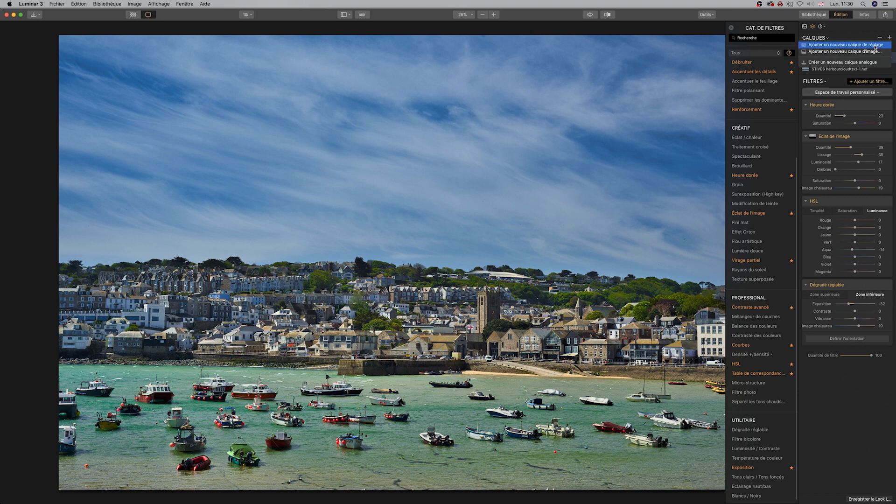
{"action": "left_click", "coordinate": [874, 45]}
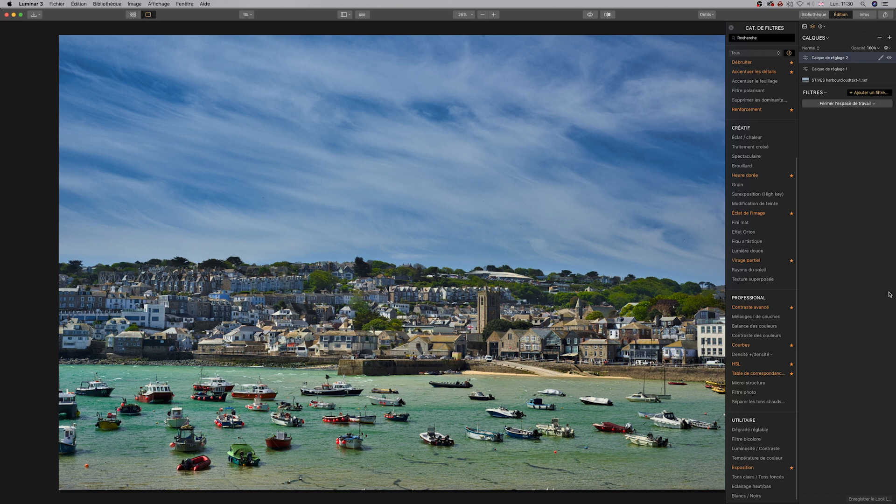
{"action": "left_click", "coordinate": [830, 80]}
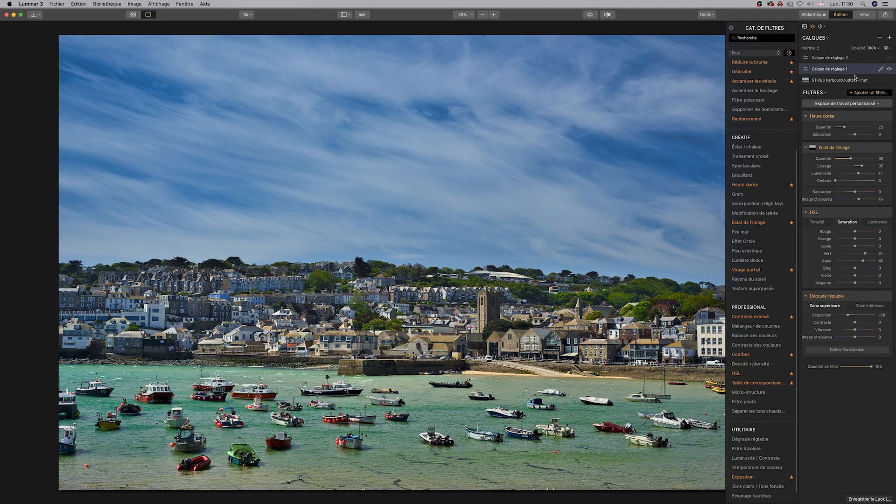
{"action": "left_click", "coordinate": [822, 61]}
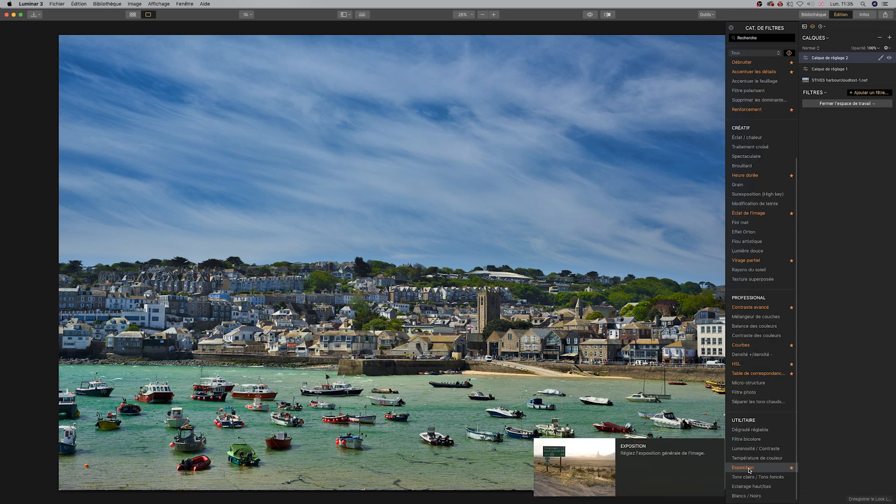
- Add an Exposition filter to Calque de réglage 2 and set its Exposition to -0.38
{"action": "left_click", "coordinate": [745, 468]}
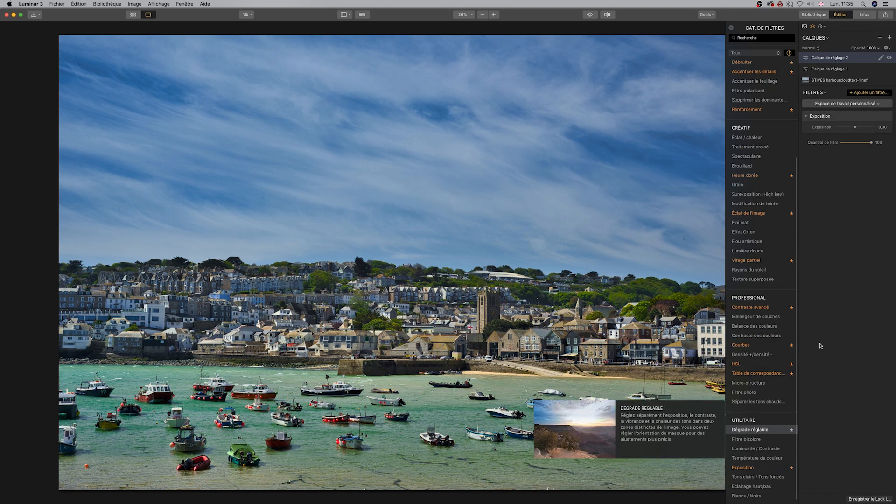
{"action": "left_click_drag", "start_coordinate": [855, 127], "coordinate": [855, 128]}
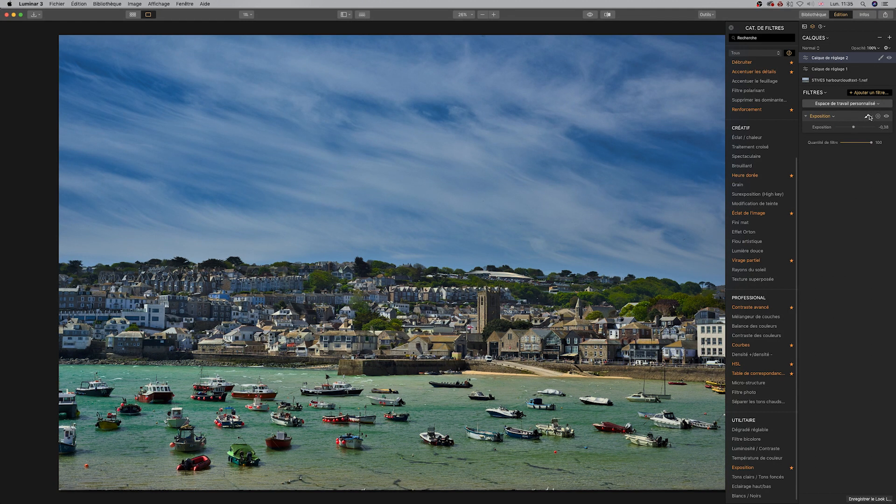
- Draw a circular radial mask centred on the church tower for the Exposition filter, affecting the area outside it, and show the mask overlay
{"action": "left_click", "coordinate": [870, 118]}
{"action": "left_click", "coordinate": [856, 134]}
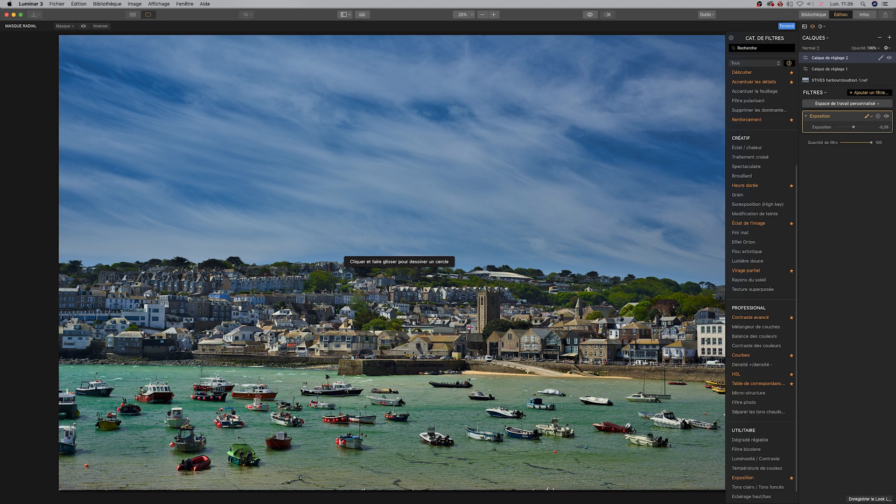
{"action": "left_click_drag", "start_coordinate": [483, 309], "coordinate": [502, 338]}
{"action": "left_click_drag", "start_coordinate": [412, 308], "coordinate": [395, 308]}
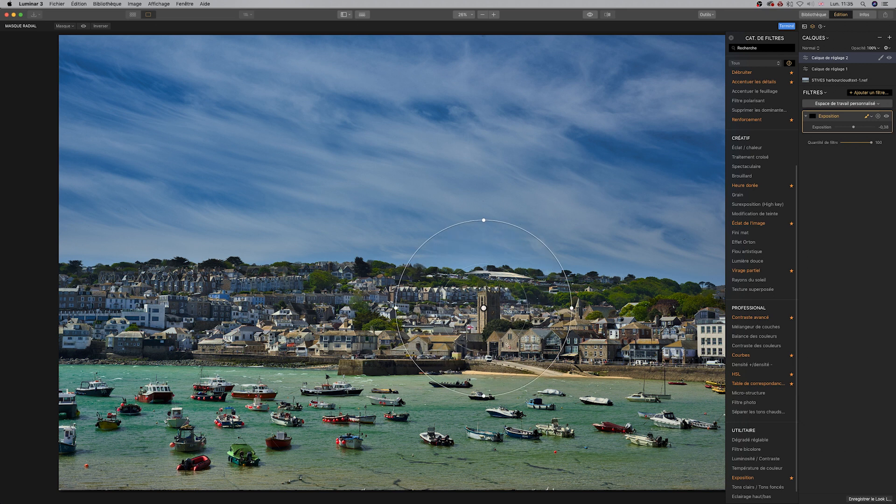
{"action": "left_click", "coordinate": [807, 116]}
{"action": "left_click", "coordinate": [807, 116]}
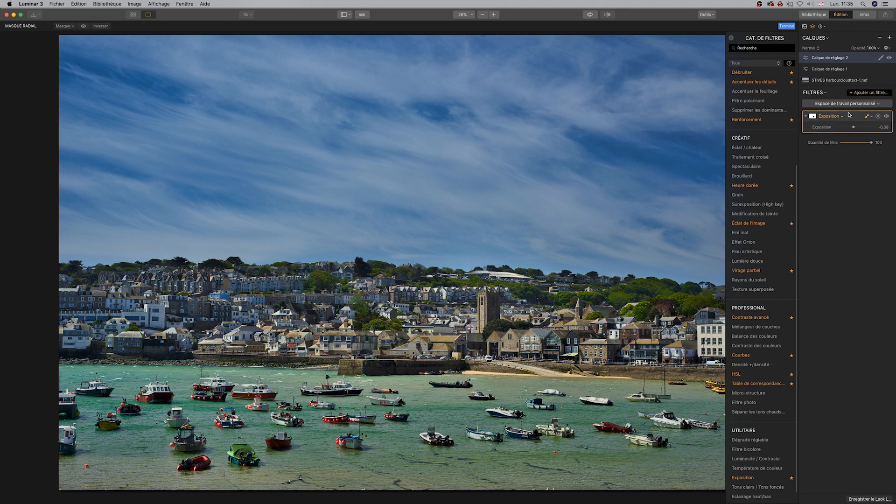
{"action": "left_click", "coordinate": [83, 26]}
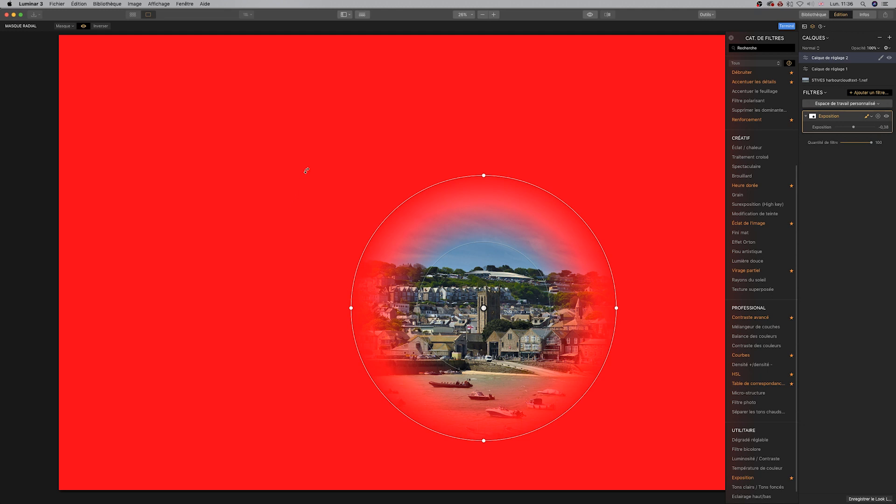
- Stretch and tilt the radial mask into a wide ellipse around the church, town and nearest boats
{"action": "left_click", "coordinate": [65, 25]}
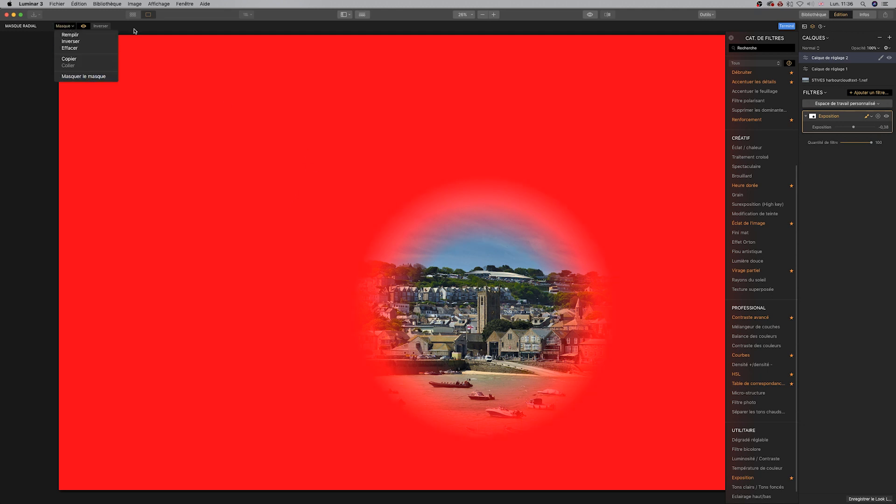
{"action": "left_click", "coordinate": [842, 116]}
{"action": "left_click", "coordinate": [828, 220]}
{"action": "left_click_drag", "start_coordinate": [608, 260], "coordinate": [627, 253]}
{"action": "left_click_drag", "start_coordinate": [628, 253], "coordinate": [689, 230]}
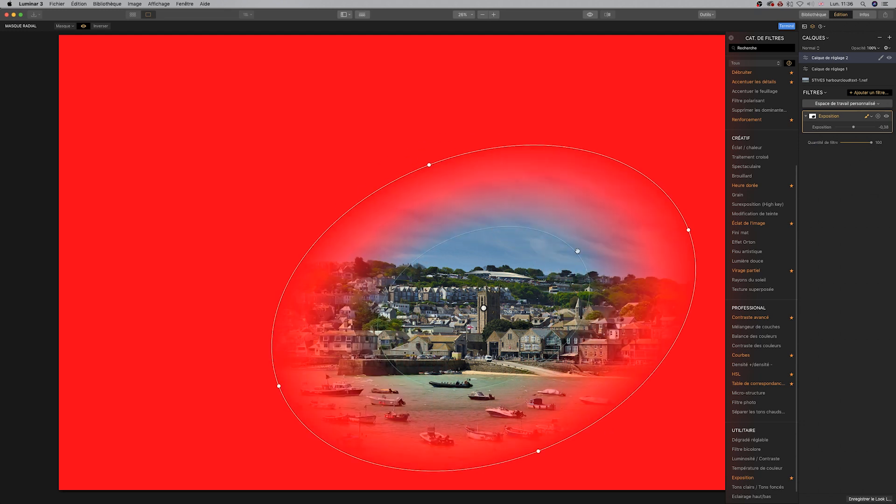
- Check the photo with and without the mask overlay, set Exposition to -0.69 and finish editing the radial mask
{"action": "left_click", "coordinate": [84, 27]}
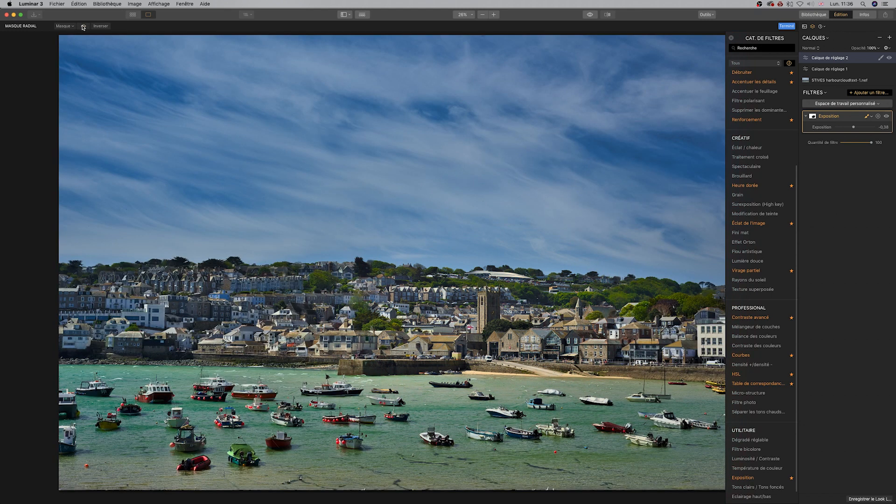
{"action": "left_click", "coordinate": [84, 26]}
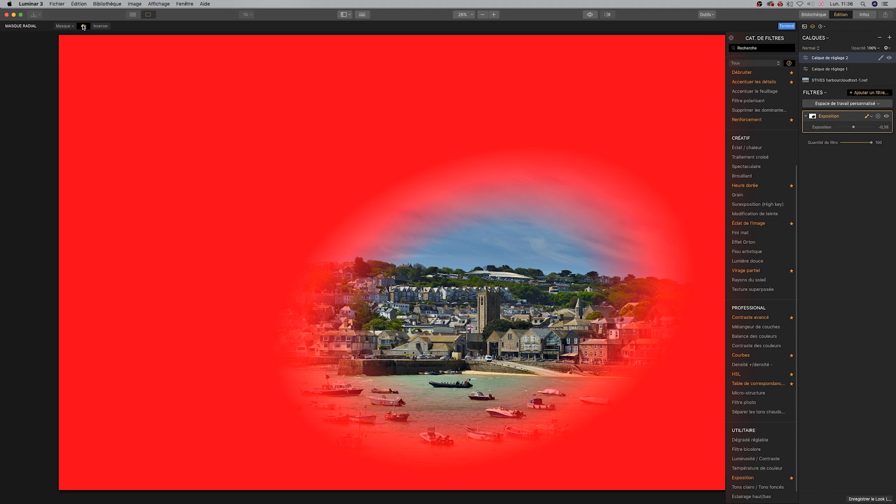
{"action": "left_click", "coordinate": [84, 27]}
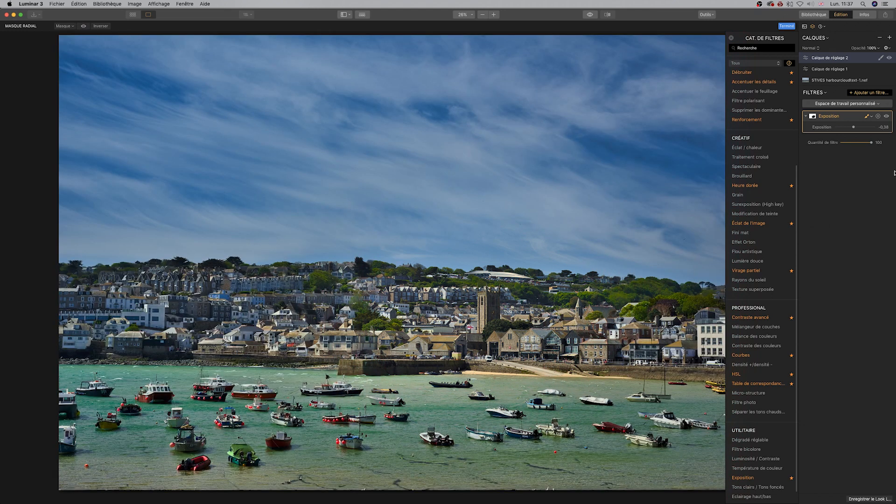
{"action": "left_click_drag", "start_coordinate": [854, 128], "coordinate": [852, 128]}
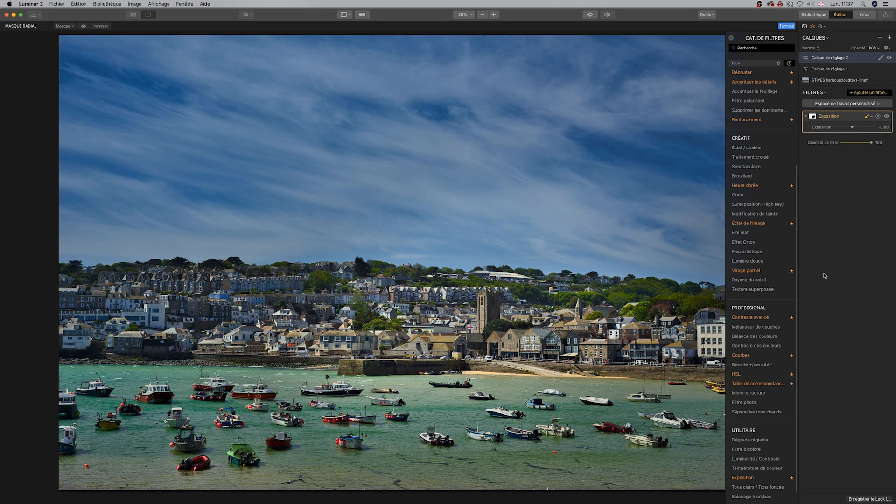
{"action": "left_click", "coordinate": [868, 117]}
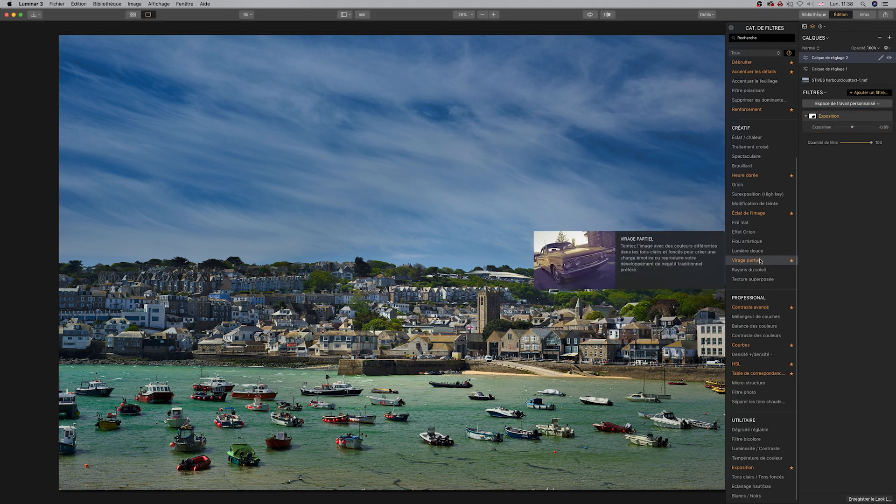
- Add Virage partiel with highlights at Tonalité 252 and Saturation 29, and shadows at Tonalité 55 and Saturation 28
{"action": "left_click_drag", "start_coordinate": [835, 180], "coordinate": [849, 180]}
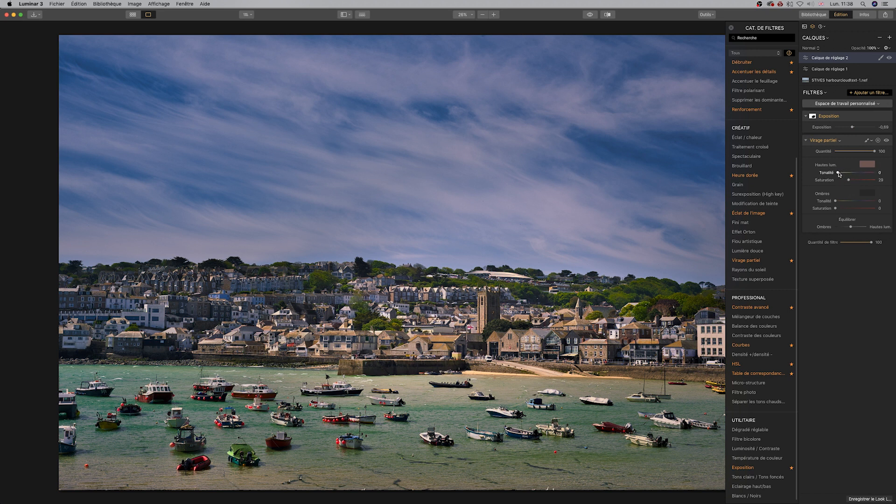
{"action": "left_click_drag", "start_coordinate": [838, 174], "coordinate": [855, 173]}
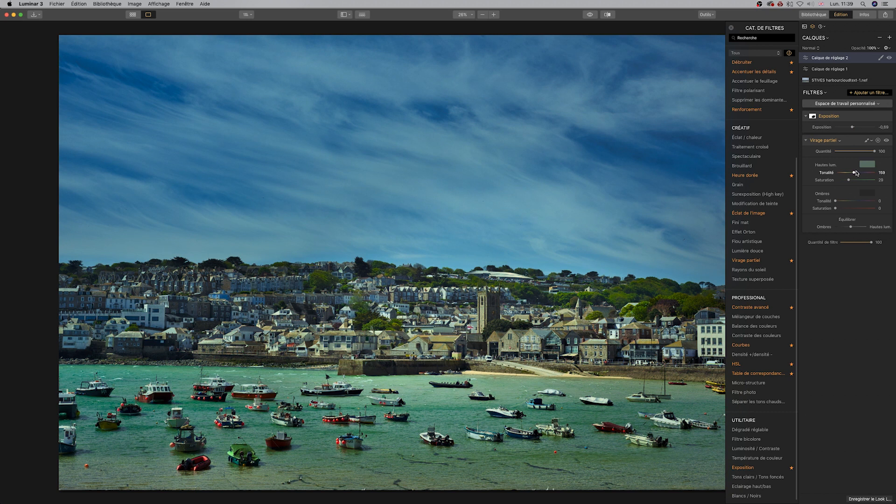
{"action": "left_click_drag", "start_coordinate": [858, 173], "coordinate": [863, 174]}
{"action": "left_click_drag", "start_coordinate": [863, 174], "coordinate": [868, 174]}
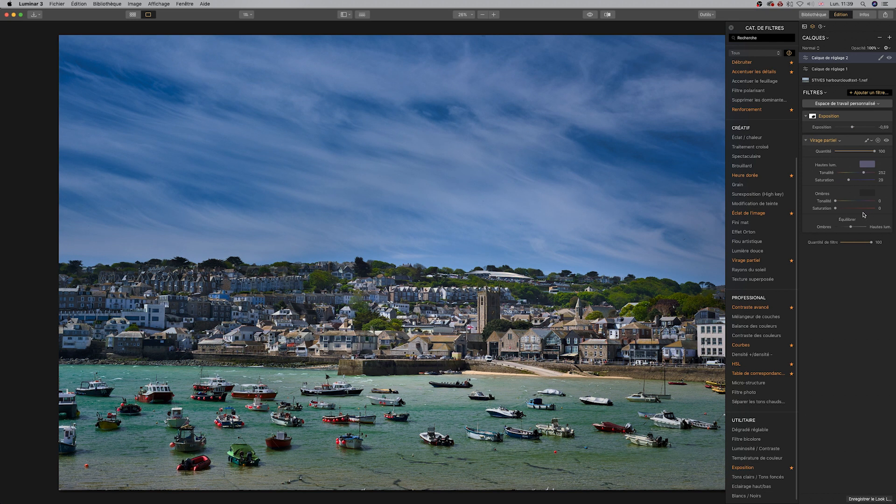
{"action": "left_click_drag", "start_coordinate": [836, 208], "coordinate": [844, 205]}
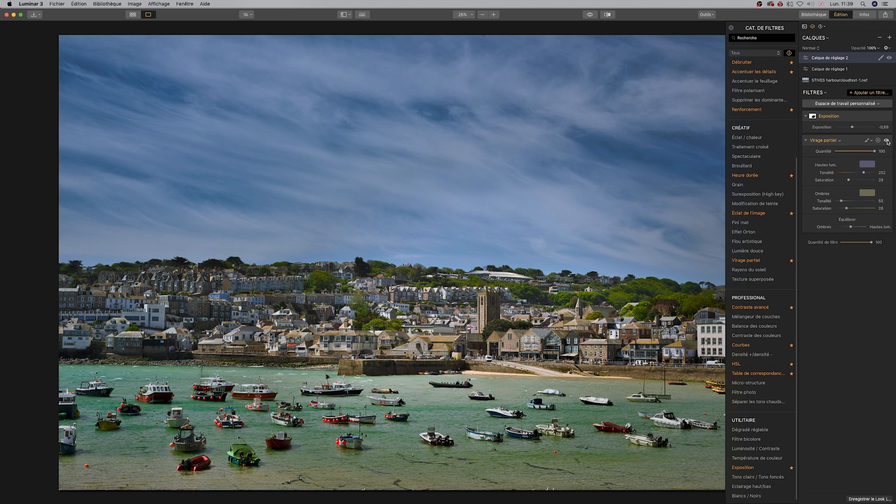
- Shift the Virage partiel balance slightly toward the shadows and compare the photo with and without the filter
{"action": "left_click", "coordinate": [887, 141]}
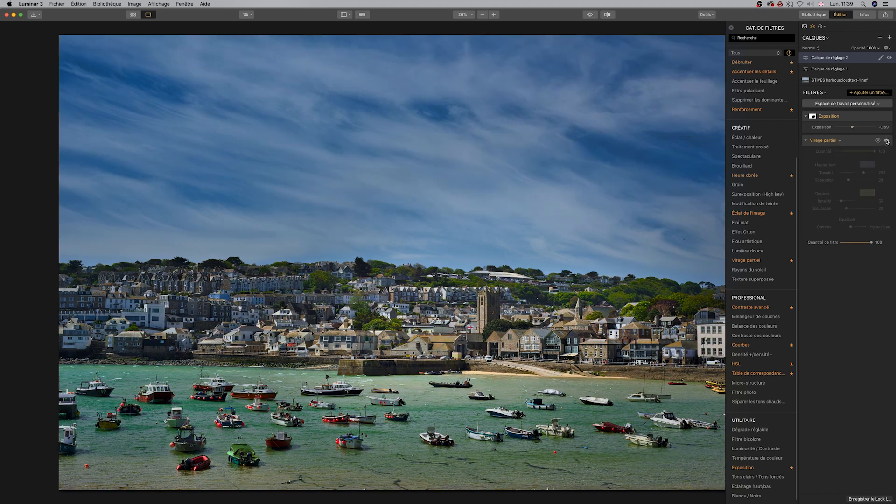
{"action": "left_click", "coordinate": [887, 141]}
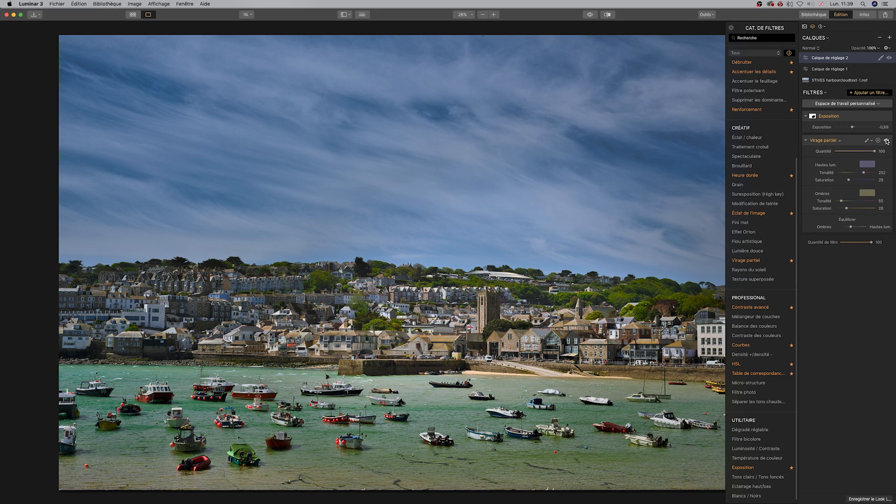
{"action": "left_click", "coordinate": [886, 141]}
{"action": "left_click", "coordinate": [886, 141]}
{"action": "left_click_drag", "start_coordinate": [850, 229], "coordinate": [843, 229]}
{"action": "mouse_move", "coordinate": [842, 229]}
{"action": "left_mouse_down"}
{"action": "mouse_move", "coordinate": [863, 229]}
{"action": "mouse_move", "coordinate": [846, 230]}
{"action": "left_mouse_up"}
{"action": "left_click", "coordinate": [887, 142]}
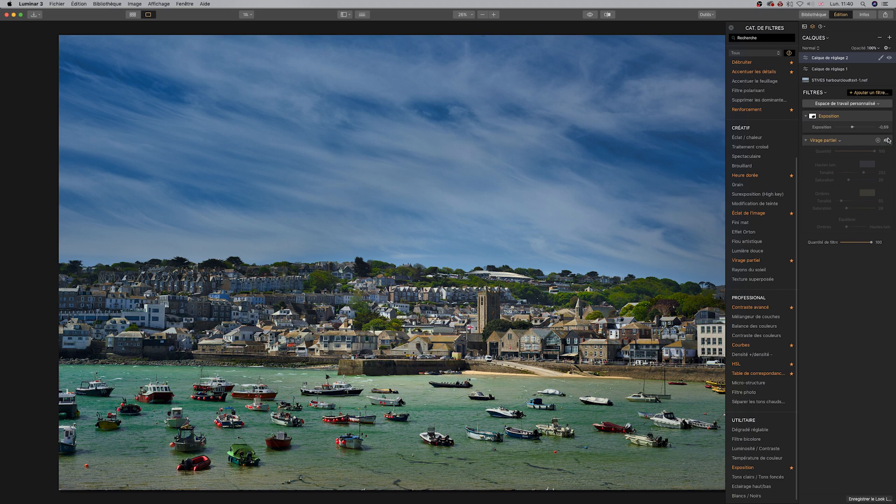
{"action": "left_click", "coordinate": [886, 142]}
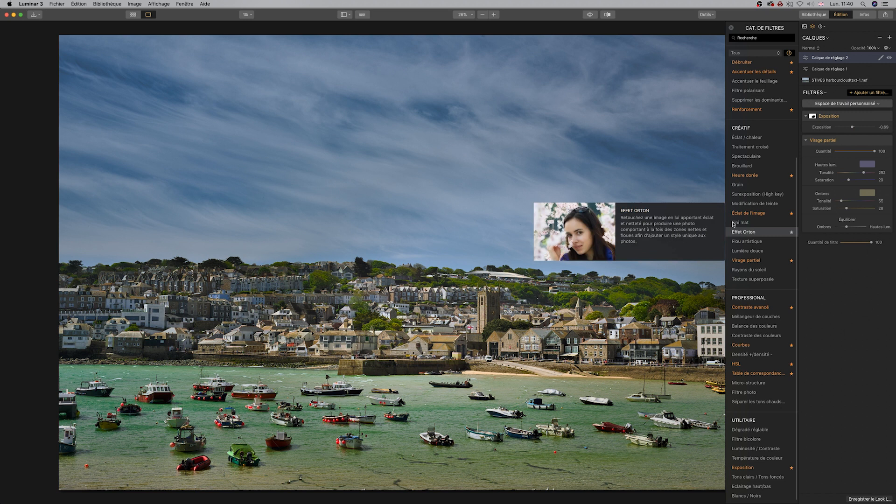
- Add an Effet Orton filter with Quantité 64, Adoucissement 43 and Luminosité 0
{"action": "left_click", "coordinate": [759, 235]}
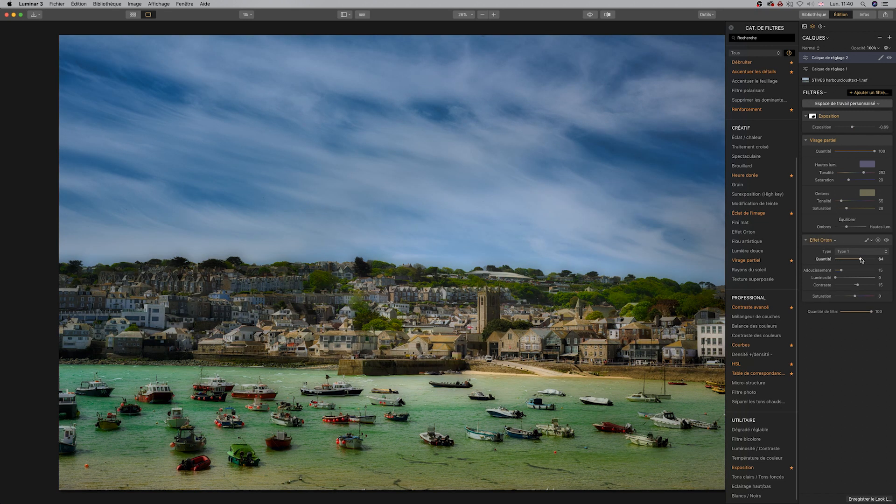
{"action": "left_click_drag", "start_coordinate": [837, 271], "coordinate": [853, 271]}
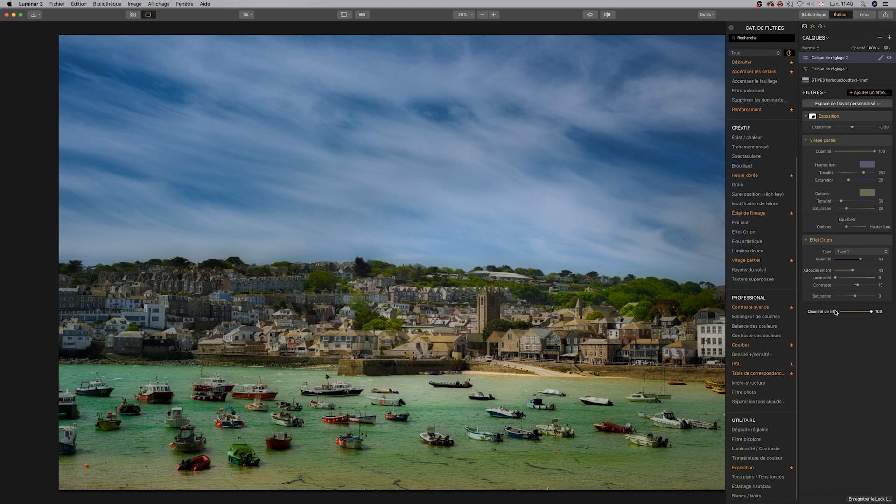
{"action": "left_click_drag", "start_coordinate": [836, 277], "coordinate": [835, 278]}
- Switch the Effet Orton filter to a darkening blend mode
{"action": "left_click", "coordinate": [835, 241]}
{"action": "mouse_move", "coordinate": [825, 269]}
{"action": "left_click", "coordinate": [792, 286]}
{"action": "left_click", "coordinate": [806, 241]}
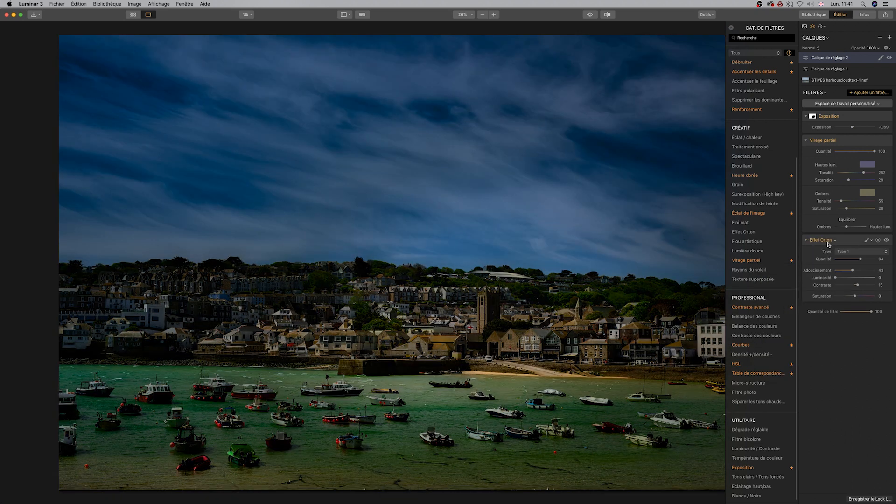
- Apply a Luminosité mask to the Effet Orton filter and compare the photo before and after all edits
{"action": "left_click", "coordinate": [871, 241]}
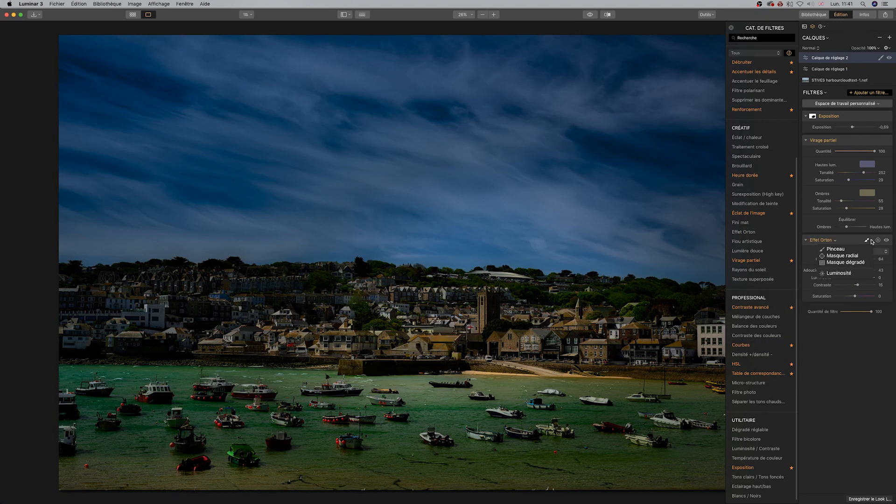
{"action": "left_click", "coordinate": [840, 274]}
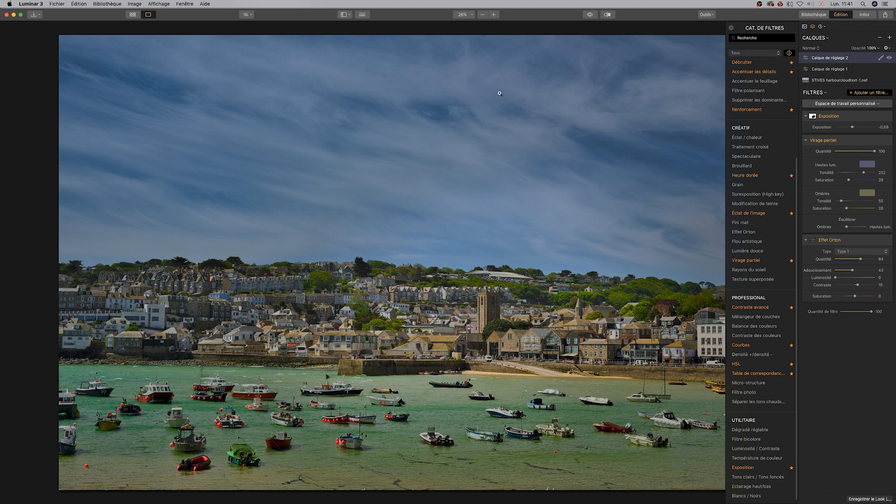
{"action": "left_click", "coordinate": [591, 16]}
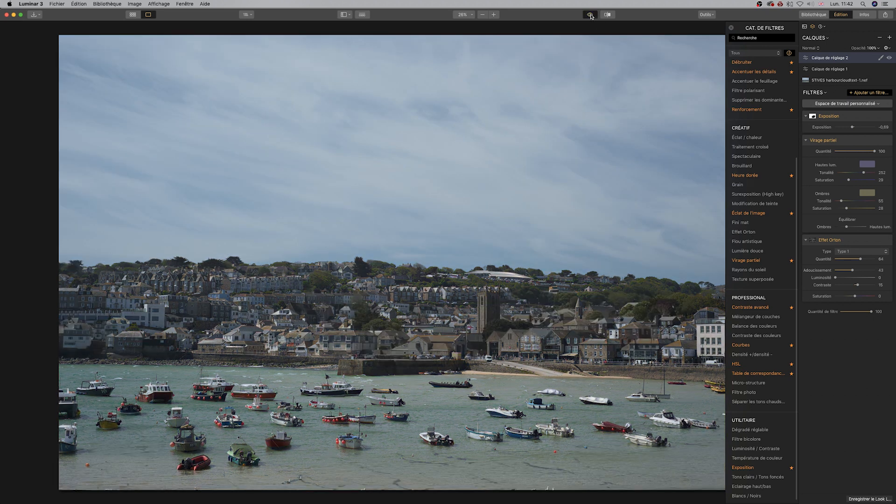
{"action": "left_click", "coordinate": [591, 15]}
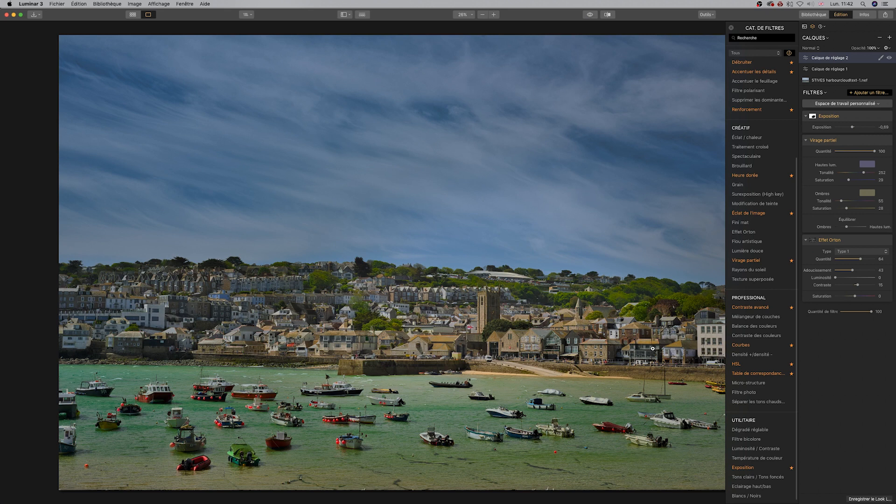
- Open the Effet Orton mask with the brush, show its overlay and invert the mask
{"action": "left_click", "coordinate": [869, 240]}
{"action": "left_click", "coordinate": [854, 249]}
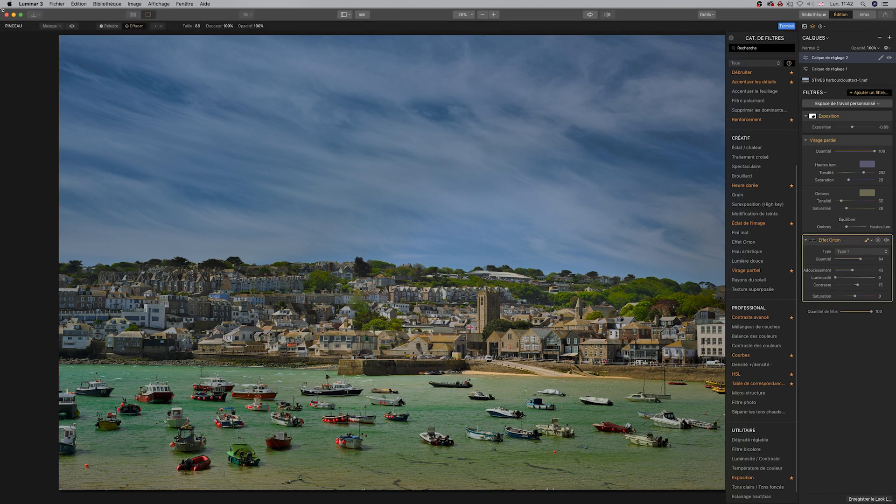
{"action": "left_click", "coordinate": [73, 27]}
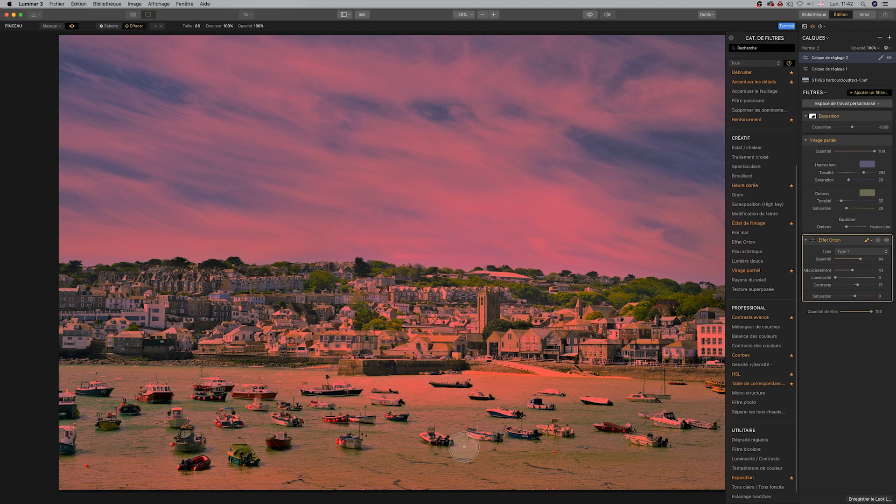
{"action": "left_click", "coordinate": [51, 26]}
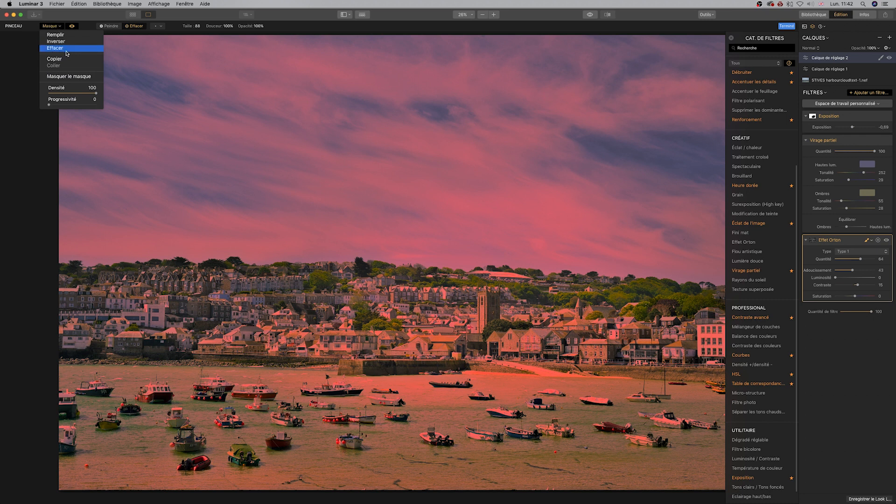
{"action": "left_click", "coordinate": [64, 43]}
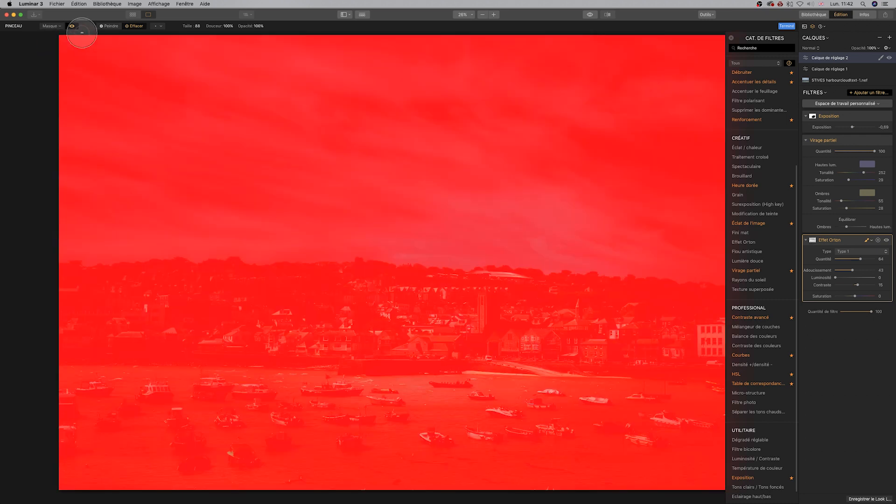
- Invert the Effet Orton mask again, set the filter's Quantité to 90 and Luminosité to 39, and finish masking
{"action": "left_click", "coordinate": [72, 27]}
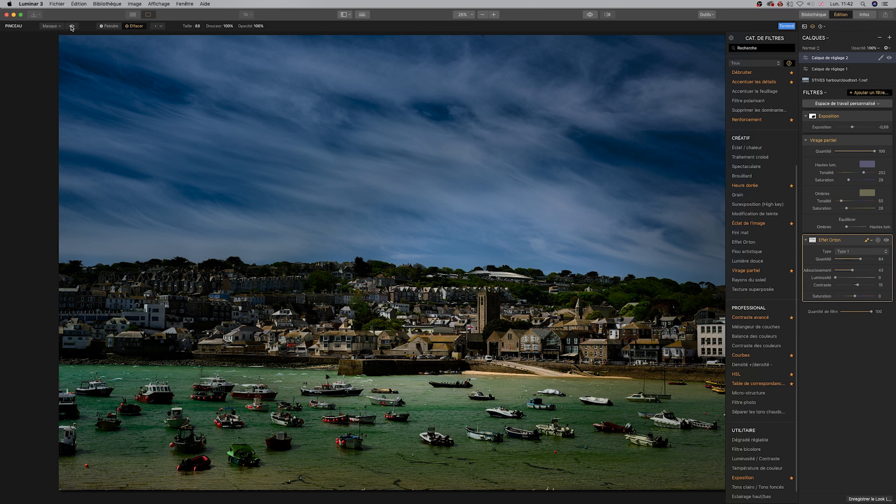
{"action": "left_click", "coordinate": [72, 26]}
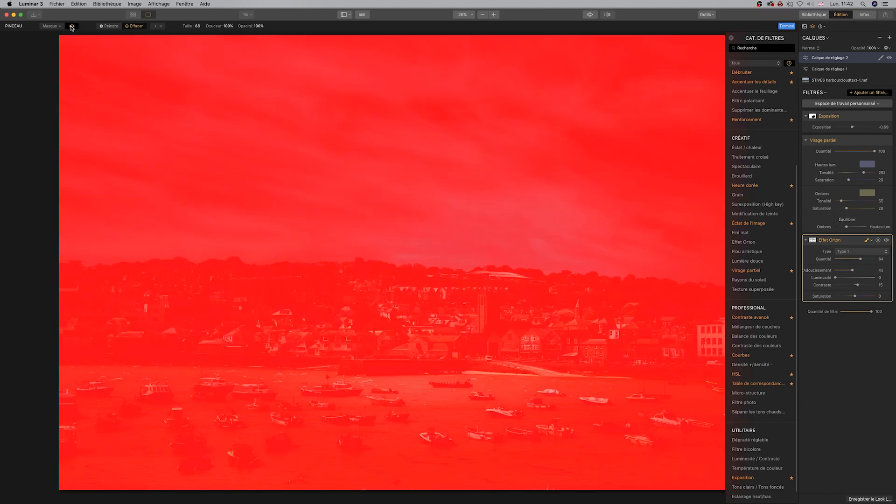
{"action": "left_click", "coordinate": [51, 26]}
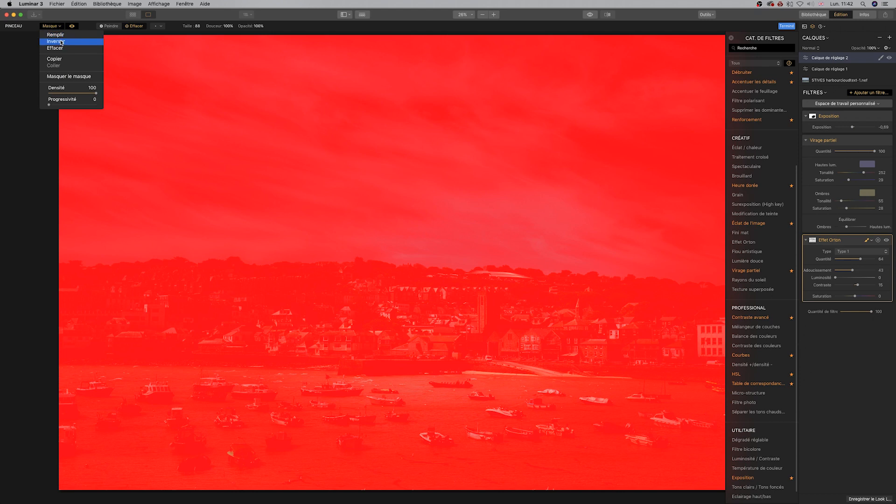
{"action": "left_click", "coordinate": [61, 35]}
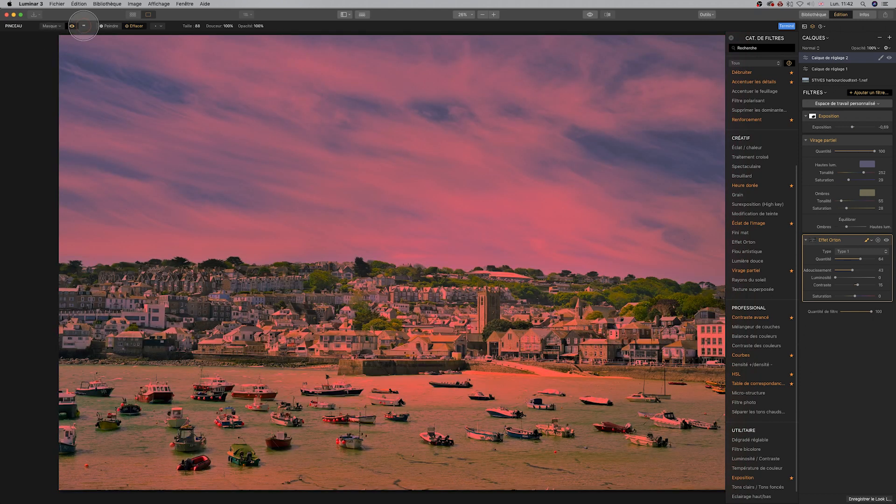
{"action": "left_click", "coordinate": [72, 27]}
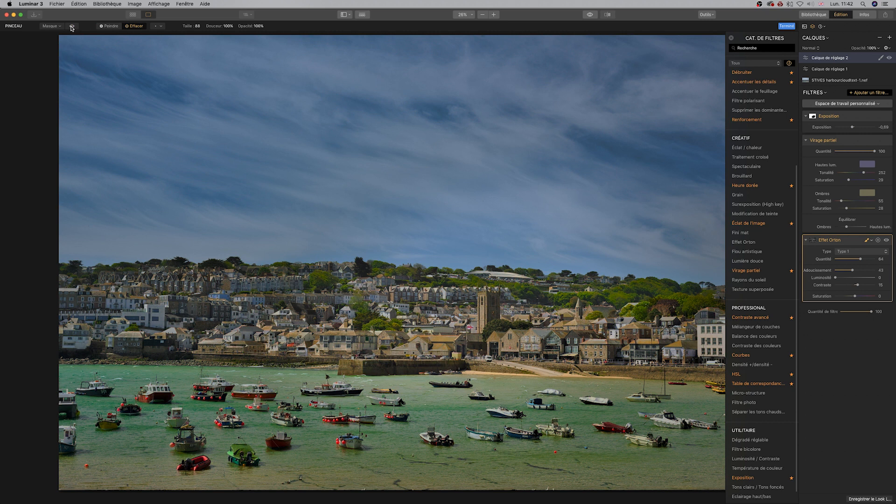
{"action": "left_click_drag", "start_coordinate": [861, 260], "coordinate": [851, 279]}
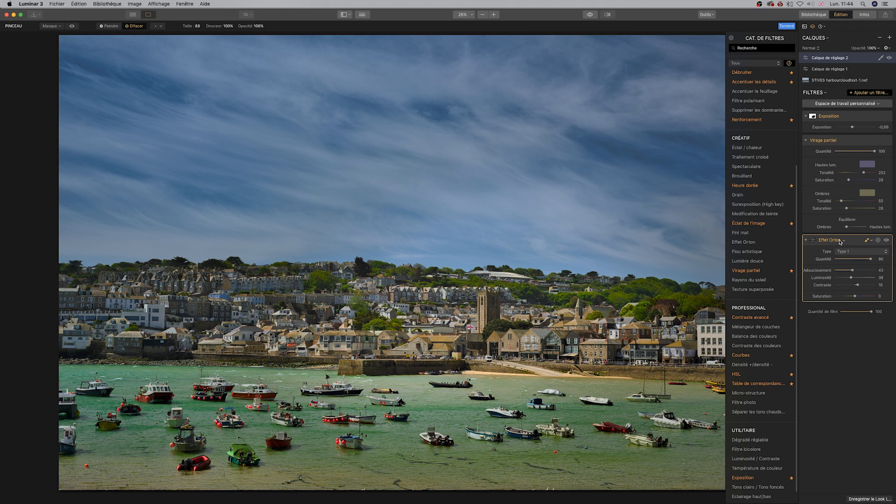
{"action": "left_click", "coordinate": [786, 26]}
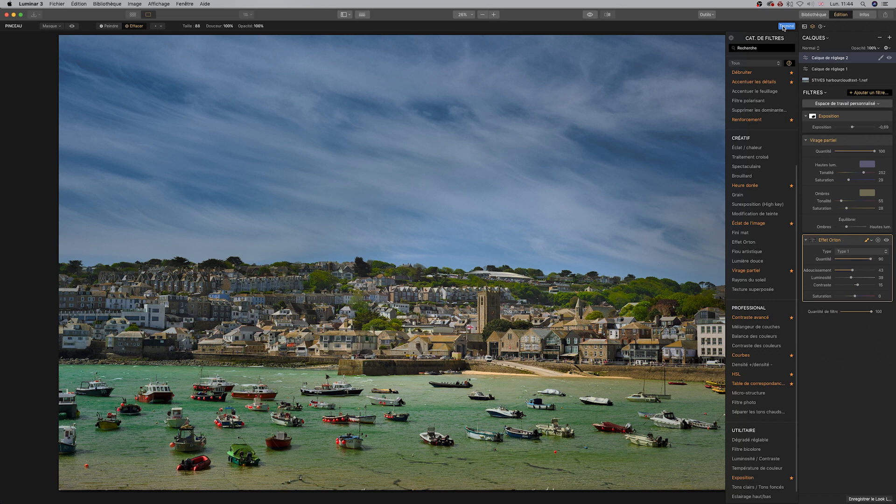
- Add a new adjustment layer above the others and apply a Courbes filter to it
{"action": "left_click", "coordinate": [890, 38]}
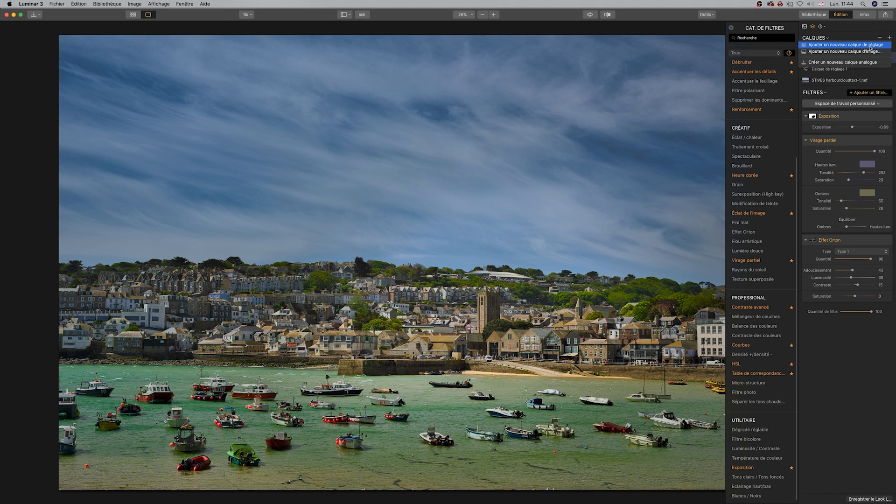
{"action": "left_click", "coordinate": [870, 46]}
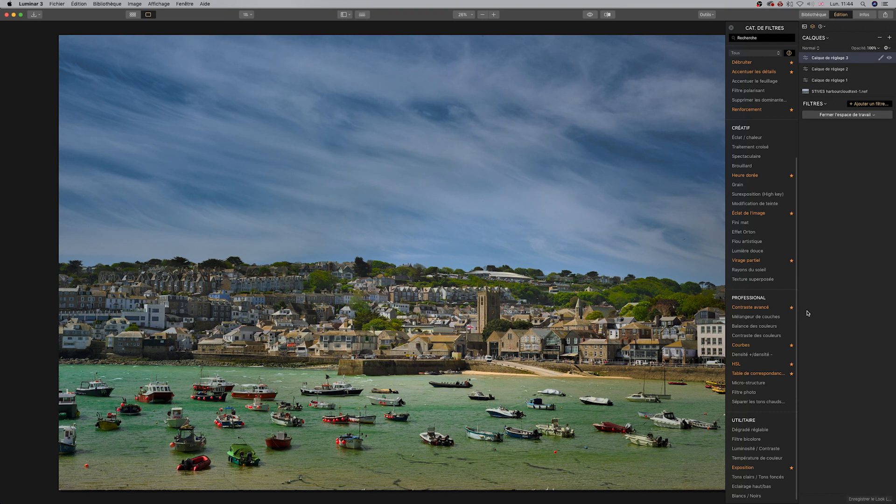
{"action": "left_click", "coordinate": [759, 347]}
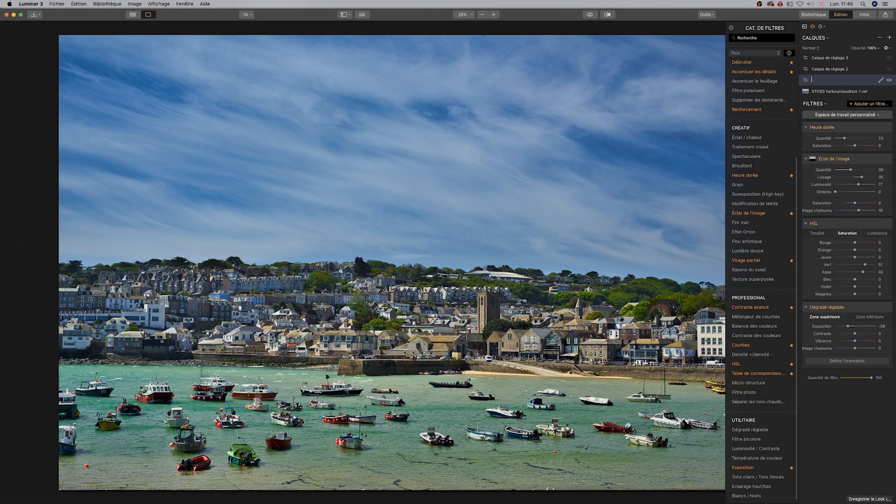
- Rename the three adjustment layers, from lowest to topmost, as CREATIF, CORRECTIONS and VFINAL
{"action": "type", "text": "CREATIF"}
{"action": "key", "text": "Return"}
{"action": "double_click", "coordinate": [822, 70]}
{"action": "type", "text": "CORRECTIONS"}
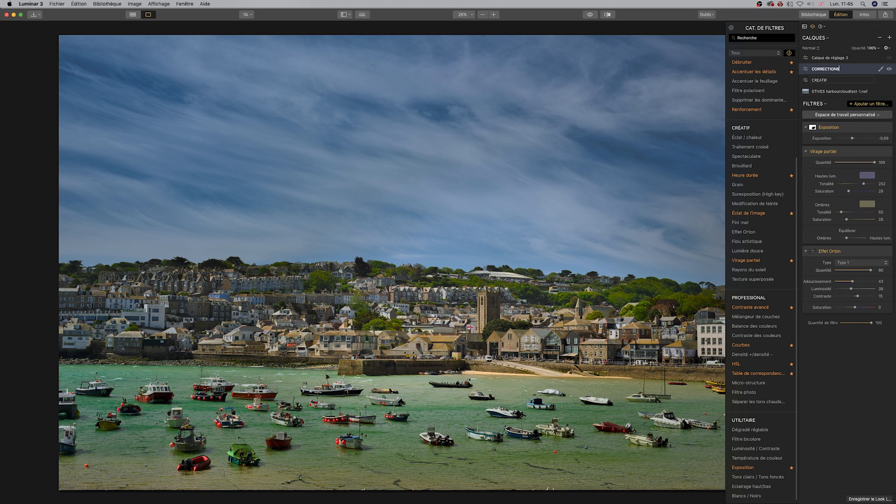
{"action": "key", "text": "Return"}
{"action": "left_click", "coordinate": [833, 58]}
{"action": "right_click", "coordinate": [832, 59]}
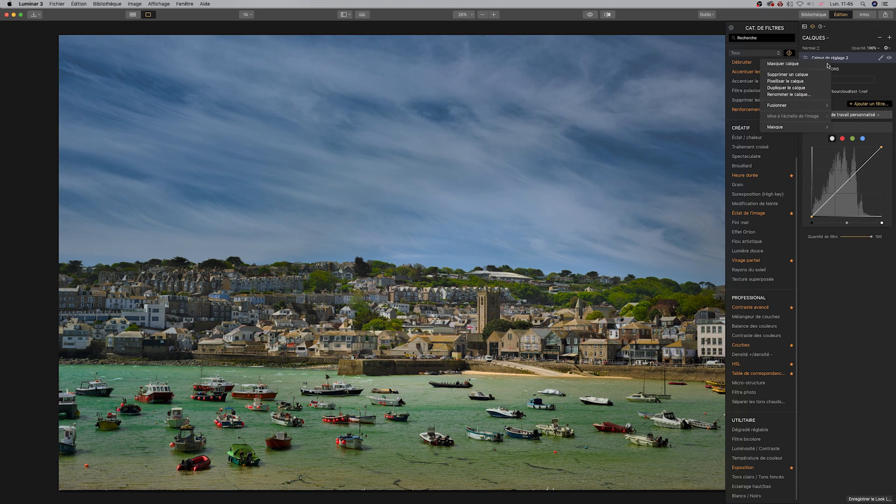
{"action": "left_click", "coordinate": [801, 95]}
{"action": "type", "text": "VFINAL"}
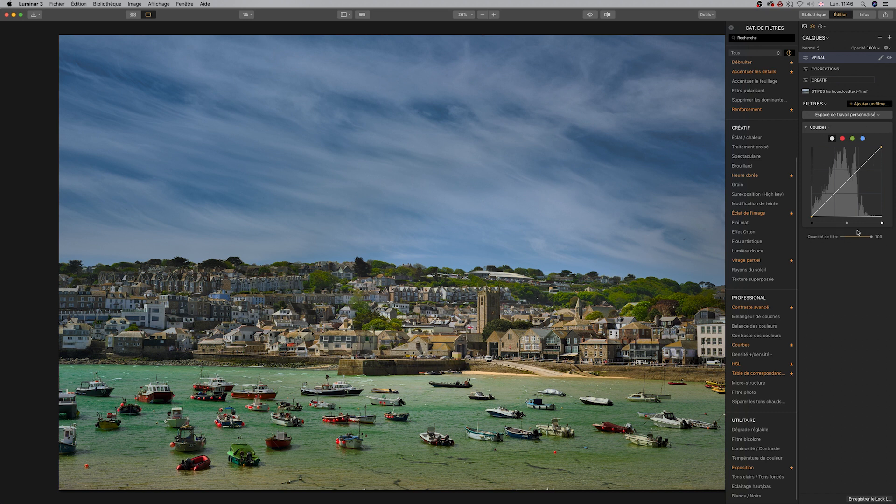
- Shape the red channel of the VFINAL layer's Courbes filter with one slightly raised midtone point
{"action": "left_click", "coordinate": [831, 127]}
{"action": "left_click", "coordinate": [831, 127]}
{"action": "left_click", "coordinate": [842, 138]}
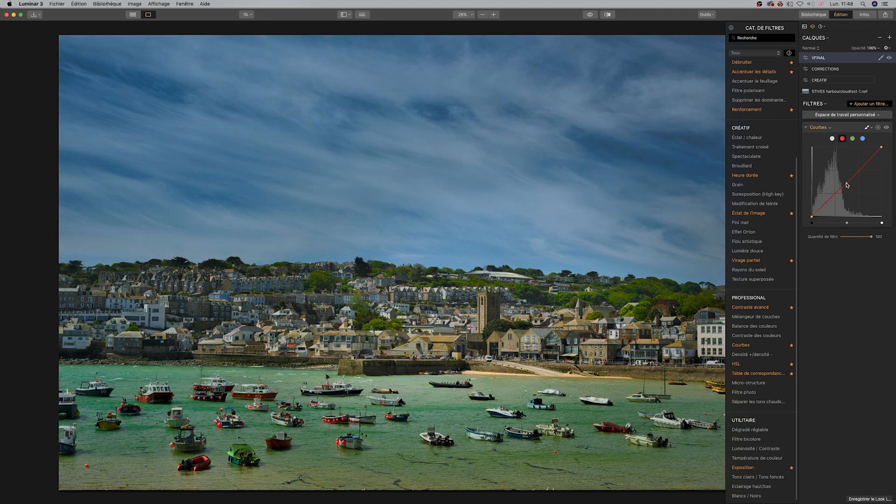
{"action": "left_click_drag", "start_coordinate": [846, 183], "coordinate": [843, 183]}
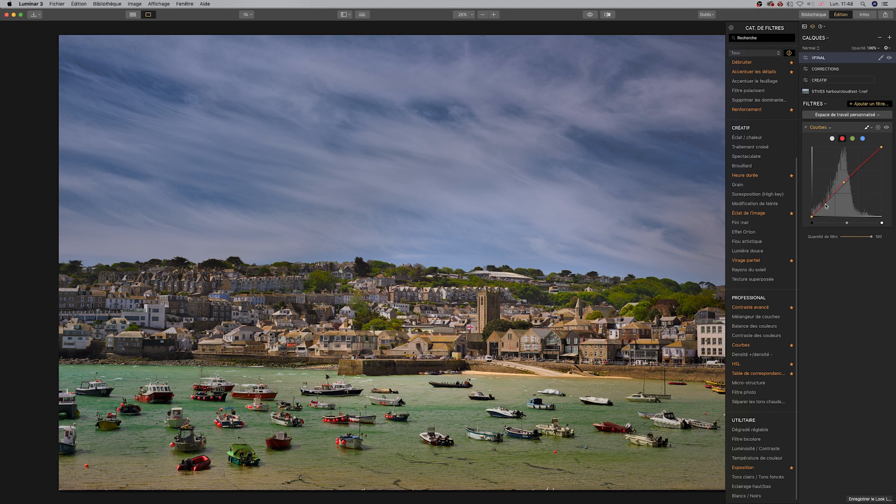
{"action": "left_click", "coordinate": [826, 204]}
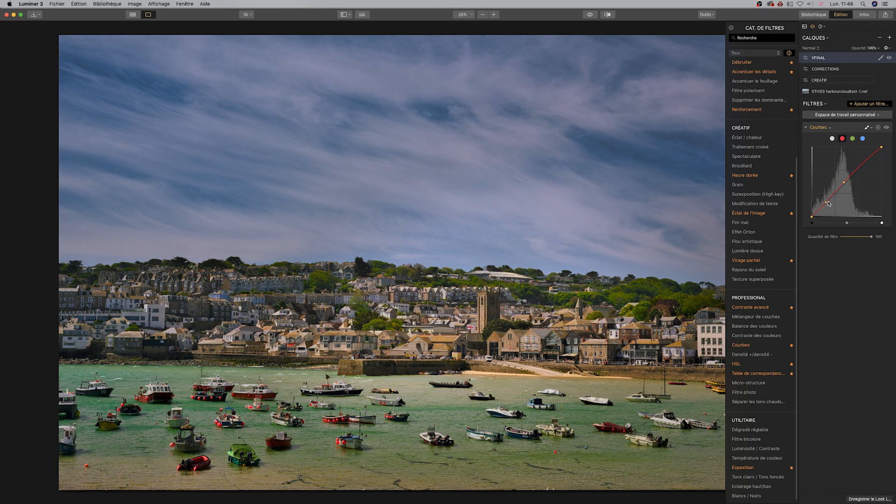
{"action": "double_click", "coordinate": [844, 183]}
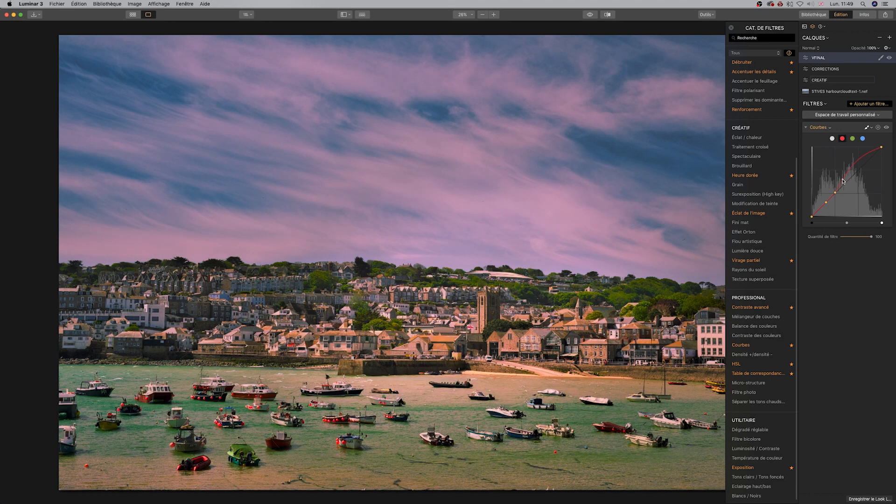
{"action": "left_click_drag", "start_coordinate": [843, 180], "coordinate": [843, 180]}
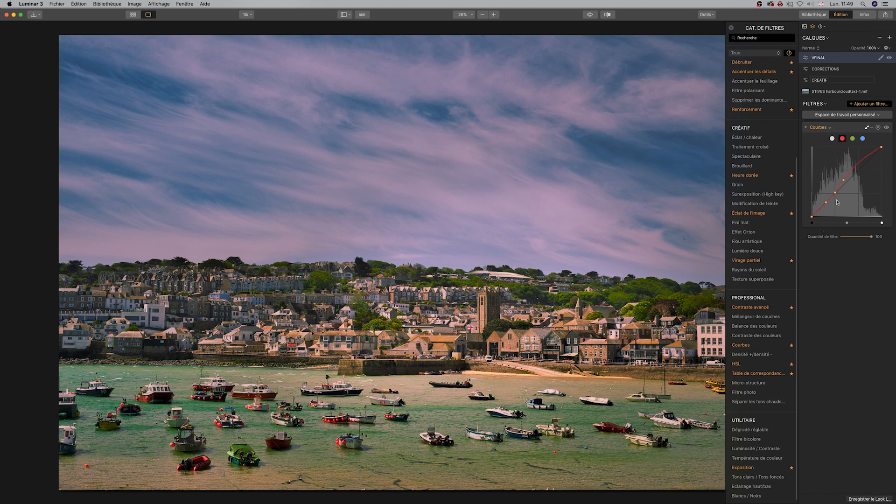
{"action": "left_click_drag", "start_coordinate": [835, 194], "coordinate": [826, 204]}
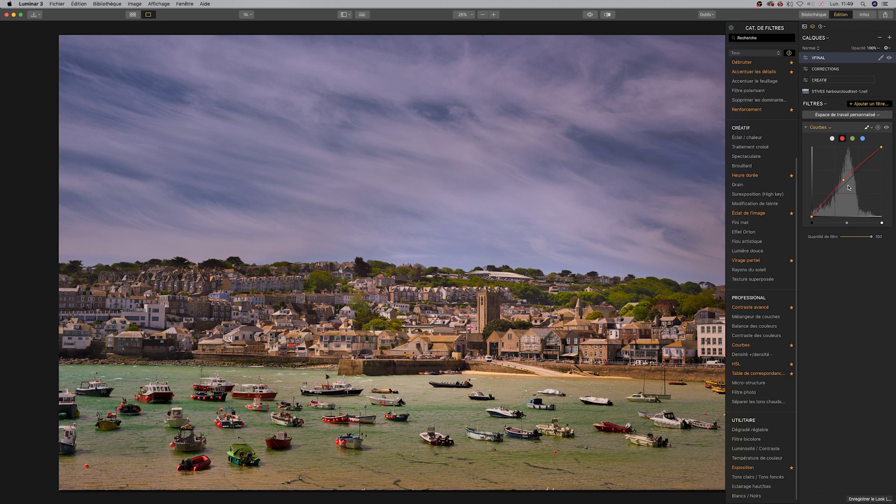
{"action": "left_click_drag", "start_coordinate": [843, 181], "coordinate": [845, 182]}
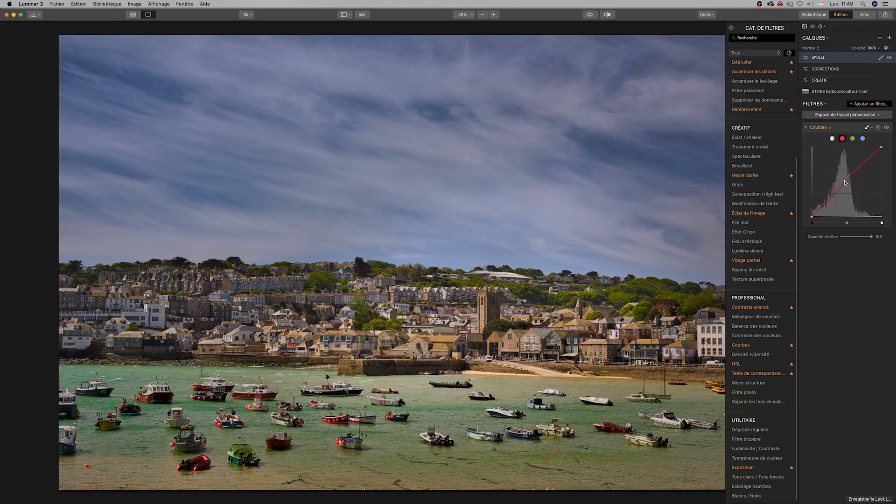
{"action": "left_click", "coordinate": [845, 182]}
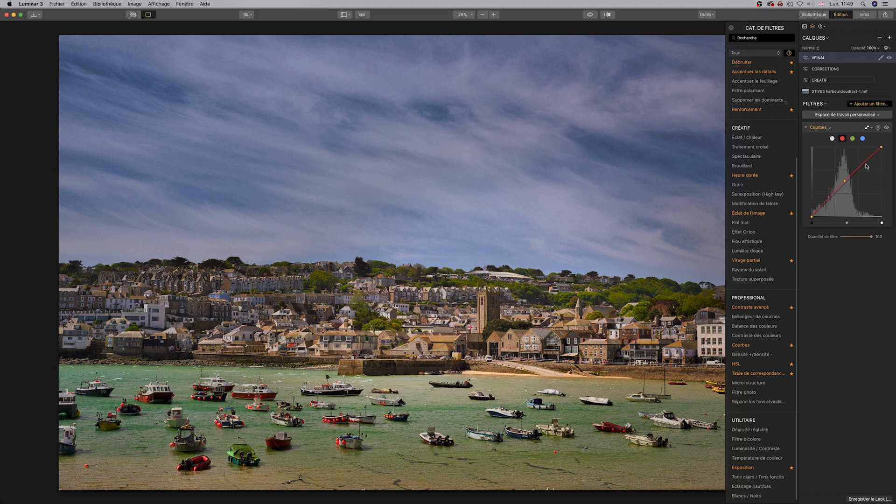
- Raise the midtones of the green channel slightly in the Courbes filter
{"action": "left_click", "coordinate": [852, 138]}
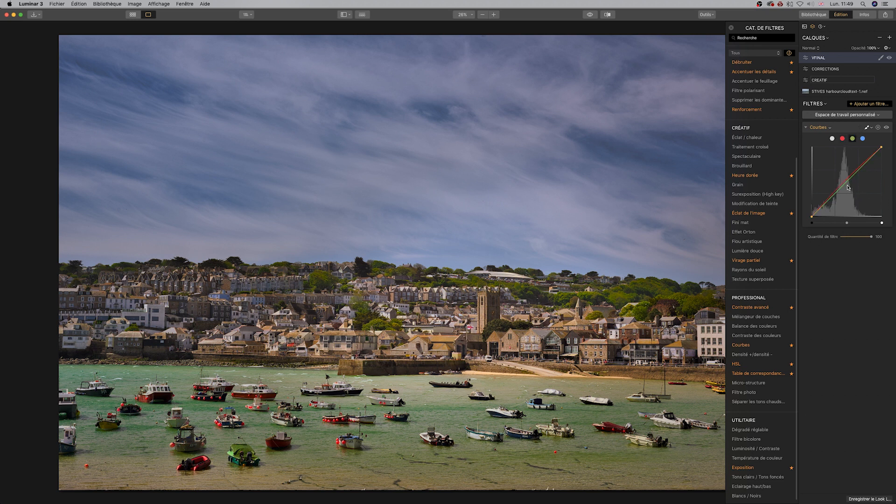
{"action": "left_click_drag", "start_coordinate": [847, 184], "coordinate": [847, 185]}
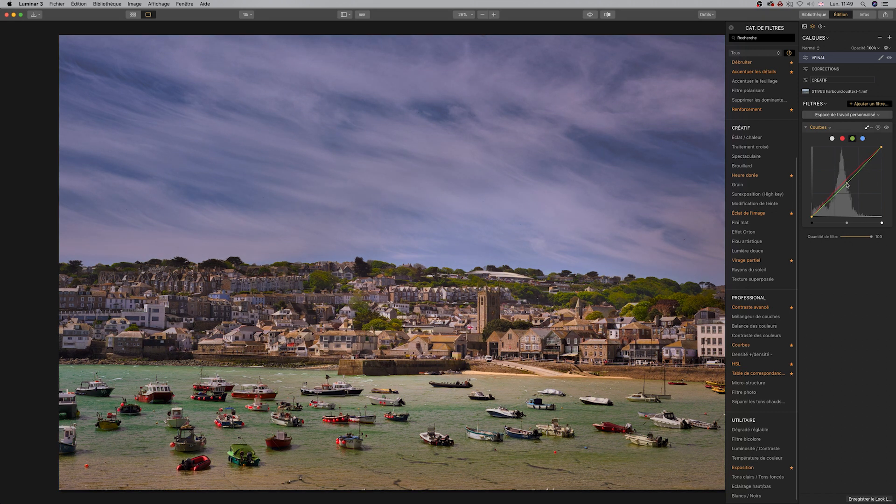
{"action": "left_click_drag", "start_coordinate": [848, 185], "coordinate": [845, 180]}
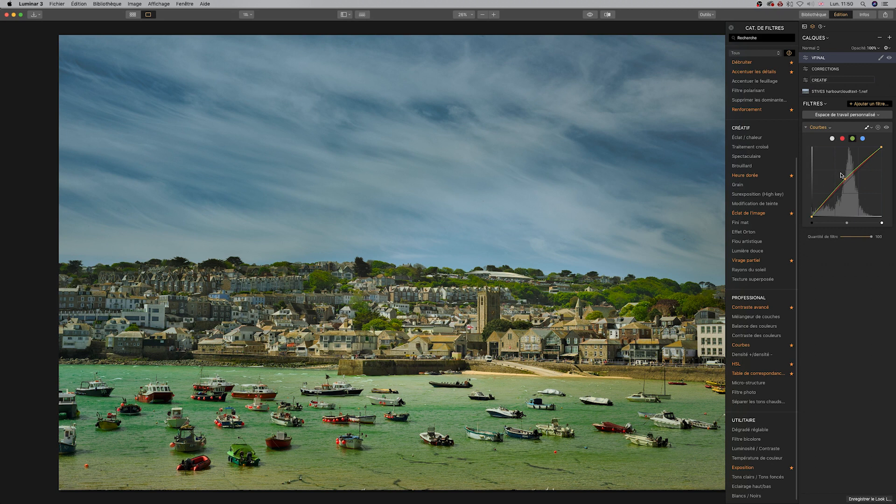
{"action": "left_click_drag", "start_coordinate": [845, 181], "coordinate": [846, 181]}
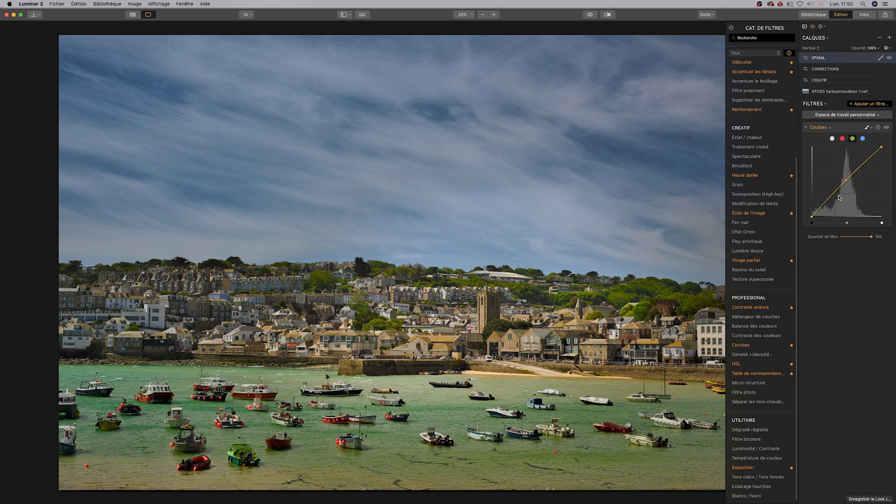
- Adjust the blue channel's midtones and reshape the composite curve with lifted blacks and lowered whites, comparing with Courbes off
{"action": "left_click", "coordinate": [862, 139]}
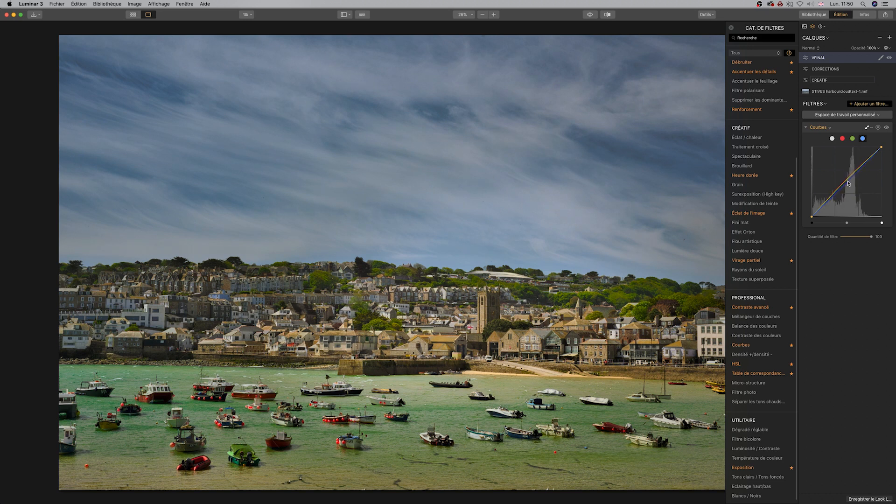
{"action": "left_click", "coordinate": [847, 182]}
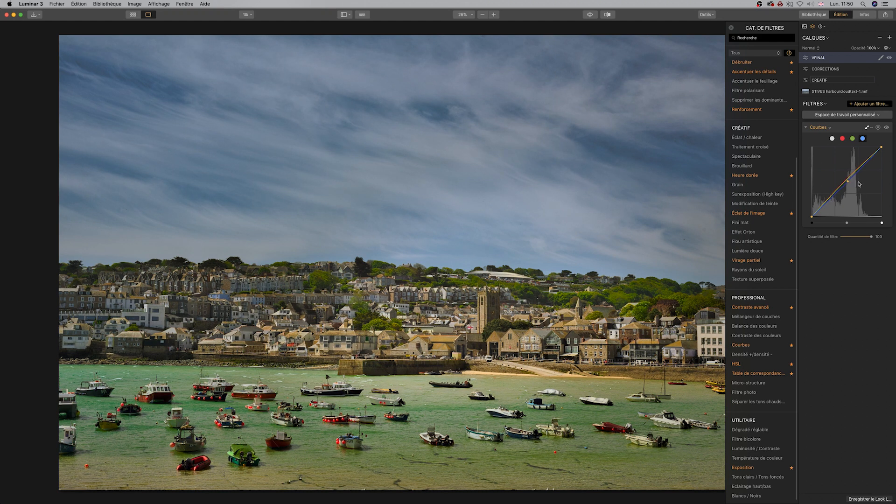
{"action": "left_click", "coordinate": [832, 139]}
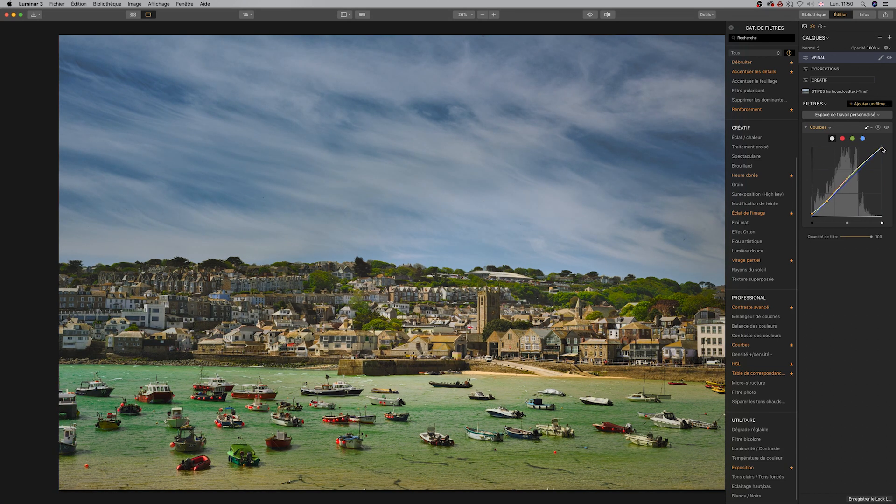
{"action": "left_click", "coordinate": [886, 128]}
{"action": "left_click", "coordinate": [886, 128]}
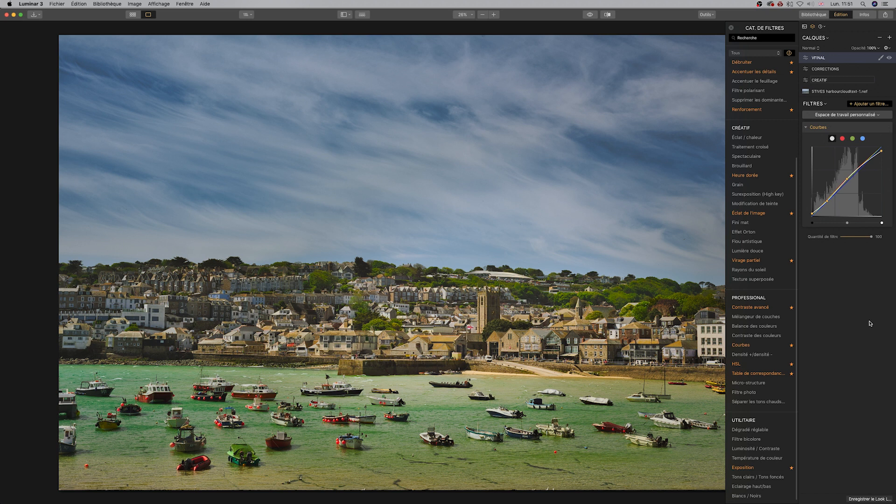
- Add a Filtre photo filter with Quantité 7 and Tonalité 258, checking the photo with and without it
{"action": "left_click", "coordinate": [753, 393]}
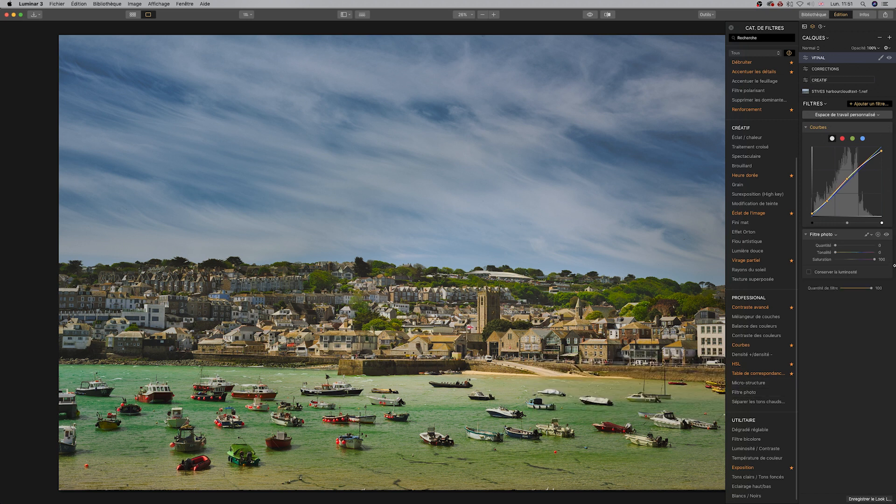
{"action": "left_click_drag", "start_coordinate": [836, 245], "coordinate": [849, 252]}
{"action": "left_click_drag", "start_coordinate": [857, 250], "coordinate": [860, 257]}
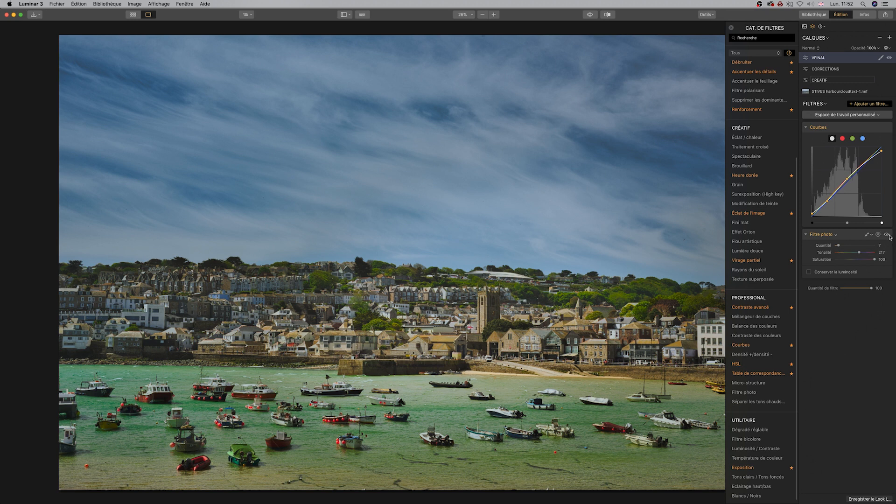
{"action": "left_click", "coordinate": [887, 235]}
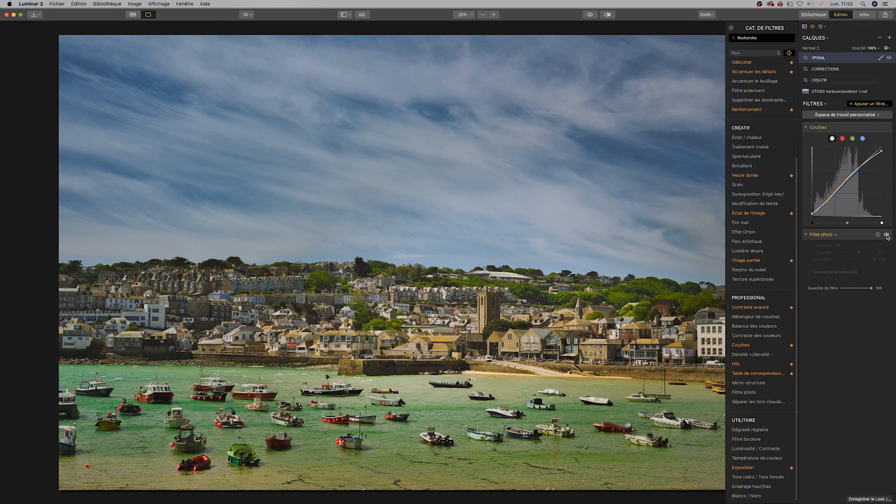
{"action": "left_click", "coordinate": [886, 236]}
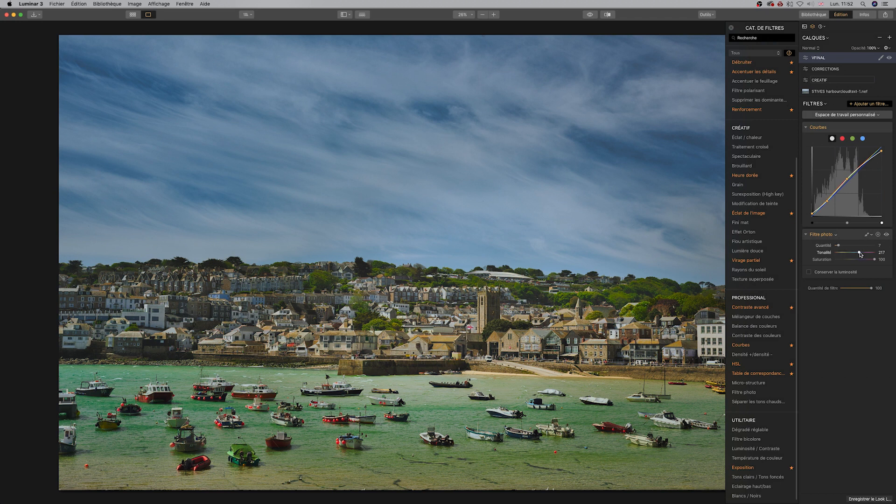
{"action": "left_click_drag", "start_coordinate": [860, 254], "coordinate": [864, 254]}
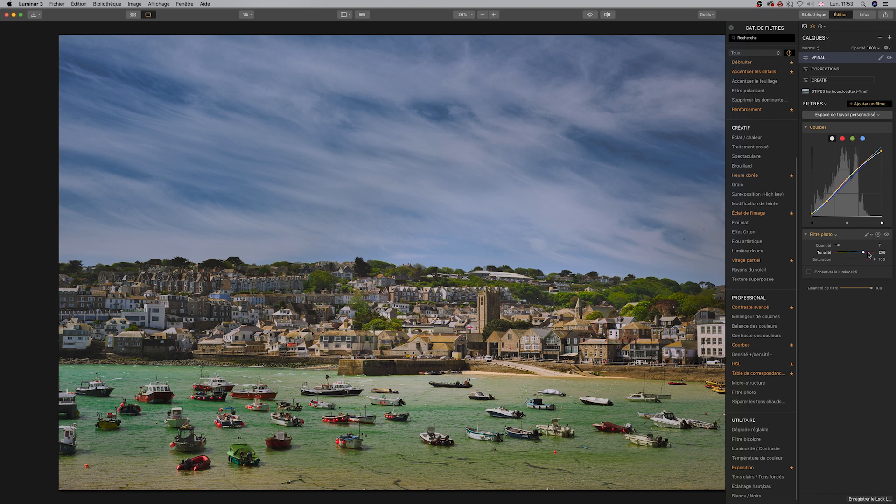
- Compare the edited photo repeatedly with the original before all edits
{"action": "left_click", "coordinate": [590, 15]}
{"action": "left_click", "coordinate": [590, 15]}
{"action": "left_click", "coordinate": [590, 15]}
{"action": "left_click", "coordinate": [590, 16]}
{"action": "left_click", "coordinate": [590, 16]}
{"action": "left_click", "coordinate": [590, 15]}
{"action": "left_click", "coordinate": [590, 15]}
{"action": "left_click", "coordinate": [590, 15]}
{"action": "left_click", "coordinate": [590, 16]}
{"action": "left_click", "coordinate": [589, 15]}
- Add an HSL filter with Vert saturation moderately lowered and Aqua saturation at -51, comparing the photo with HSL off
{"action": "left_click", "coordinate": [742, 366]}
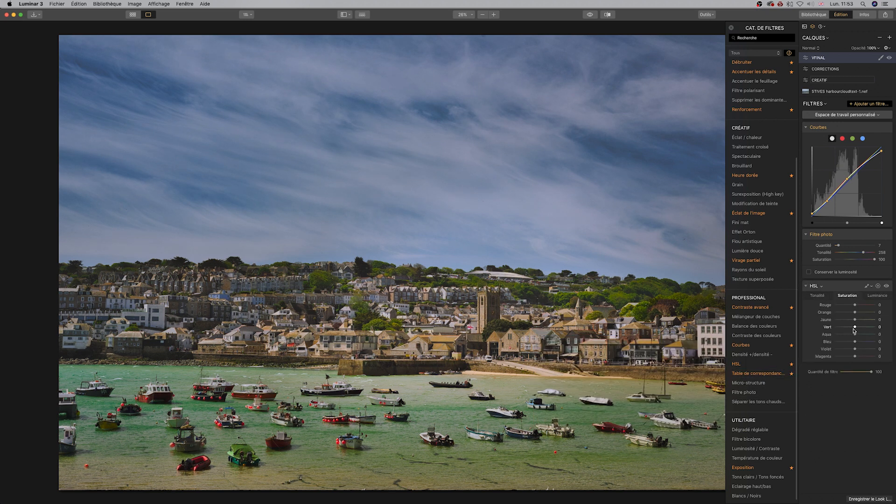
{"action": "left_click_drag", "start_coordinate": [854, 334], "coordinate": [845, 334]}
{"action": "left_click_drag", "start_coordinate": [846, 334], "coordinate": [844, 334]}
{"action": "left_click_drag", "start_coordinate": [854, 327], "coordinate": [849, 328]}
{"action": "left_click", "coordinate": [887, 286]}
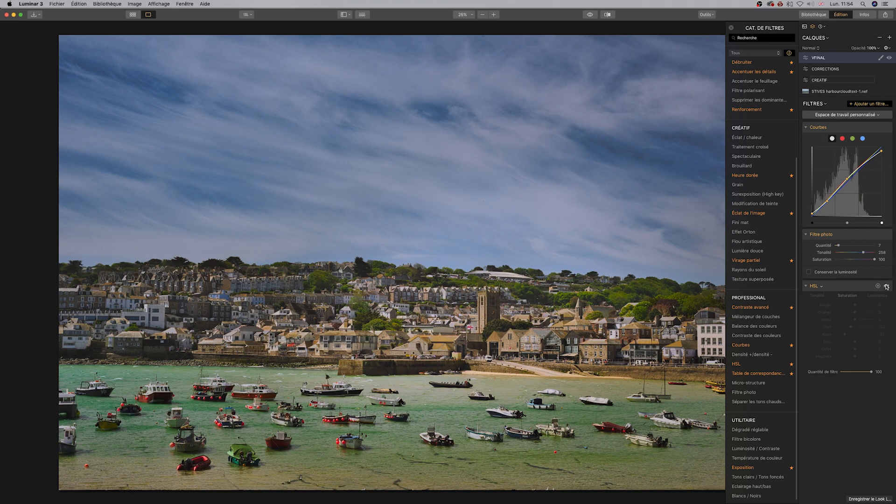
{"action": "left_click", "coordinate": [886, 287]}
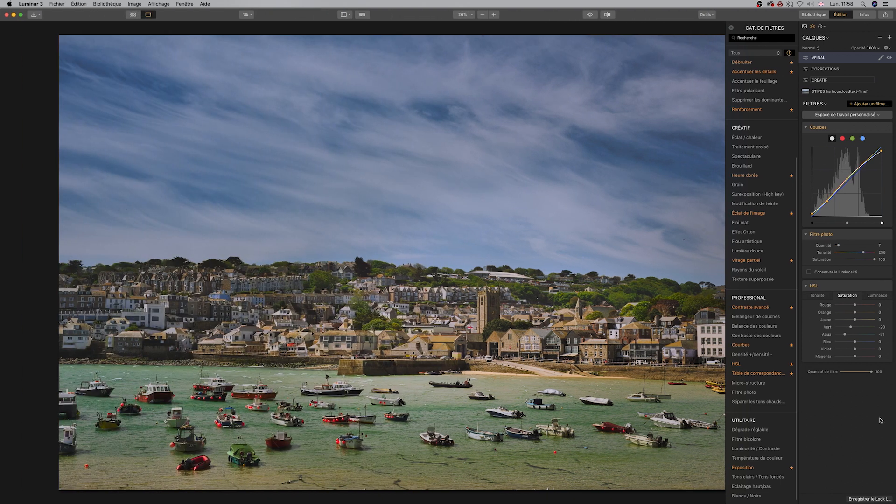
- Add a Vignetage filter with Quantité about -46, raised Progressivité and Lumière interne 14
{"action": "scroll", "coordinate": [761, 158], "scroll_direction": "up", "scroll_amount": 5}
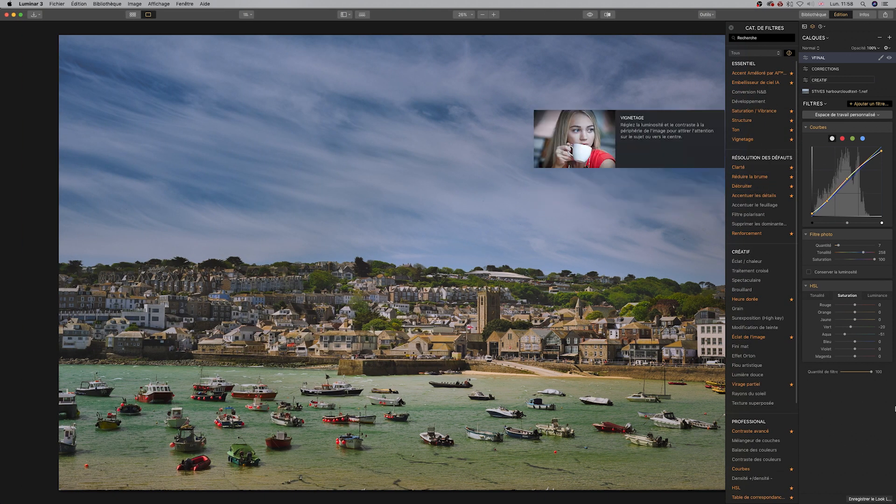
{"action": "left_click_drag", "start_coordinate": [854, 396], "coordinate": [847, 396]}
{"action": "left_click_drag", "start_coordinate": [855, 417], "coordinate": [841, 429]}
{"action": "left_click_drag", "start_coordinate": [847, 395], "coordinate": [848, 395]}
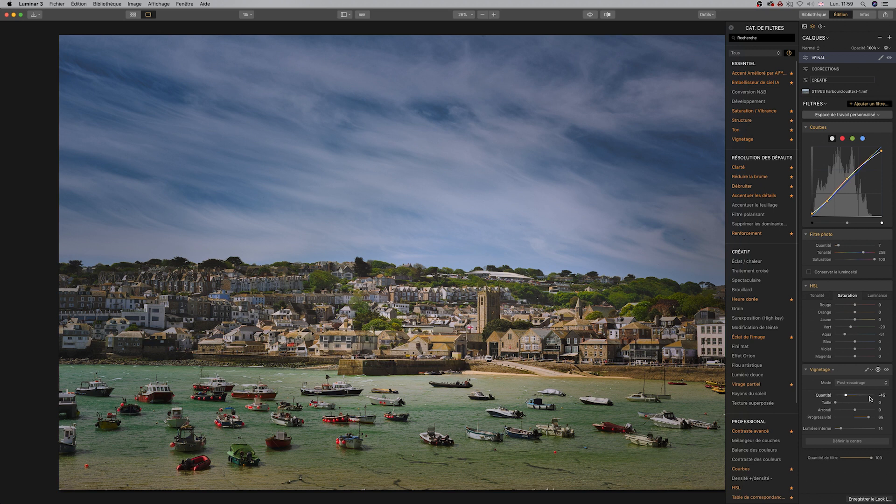
- Add an Accentuer les détails filter with Petits details set to 21
{"action": "mouse_move", "coordinate": [756, 235]}
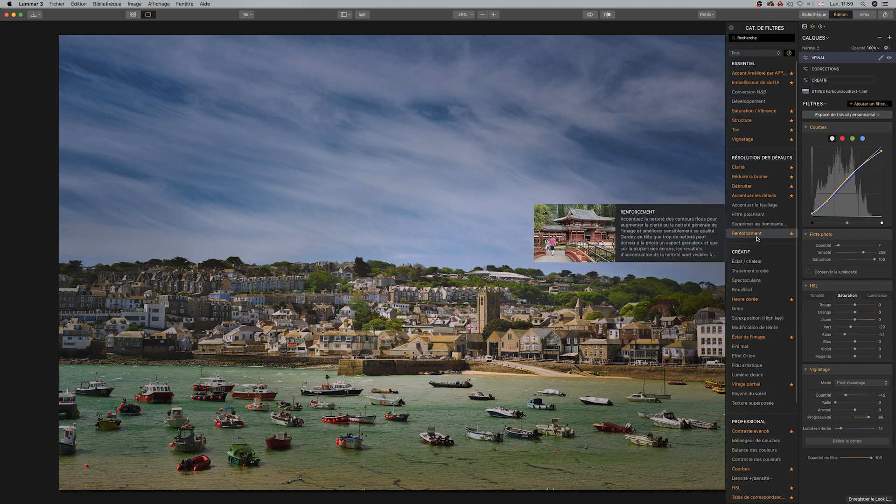
{"action": "mouse_move", "coordinate": [756, 200]}
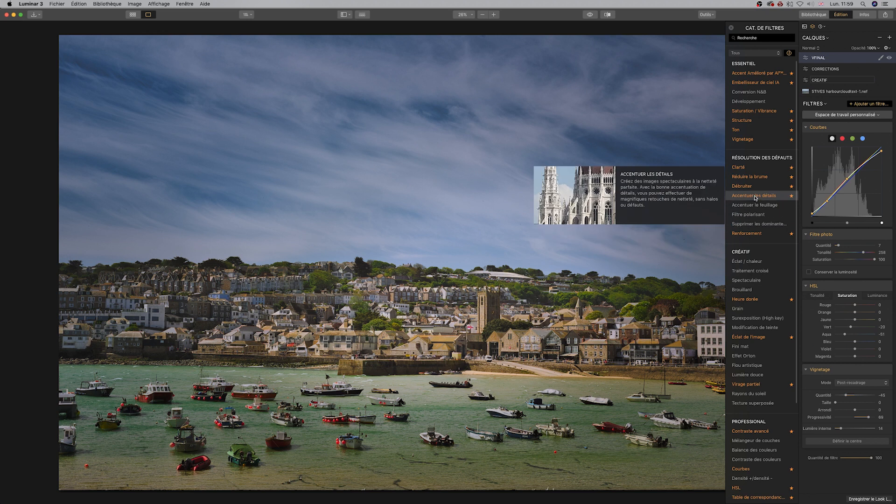
{"action": "left_click", "coordinate": [756, 198]}
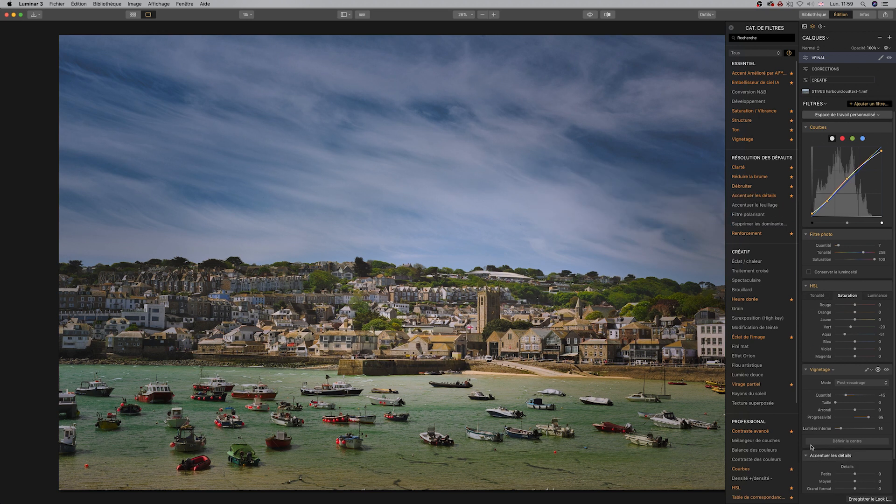
{"action": "left_click_drag", "start_coordinate": [858, 476], "coordinate": [860, 475]}
{"action": "left_click_drag", "start_coordinate": [854, 372], "coordinate": [861, 472]}
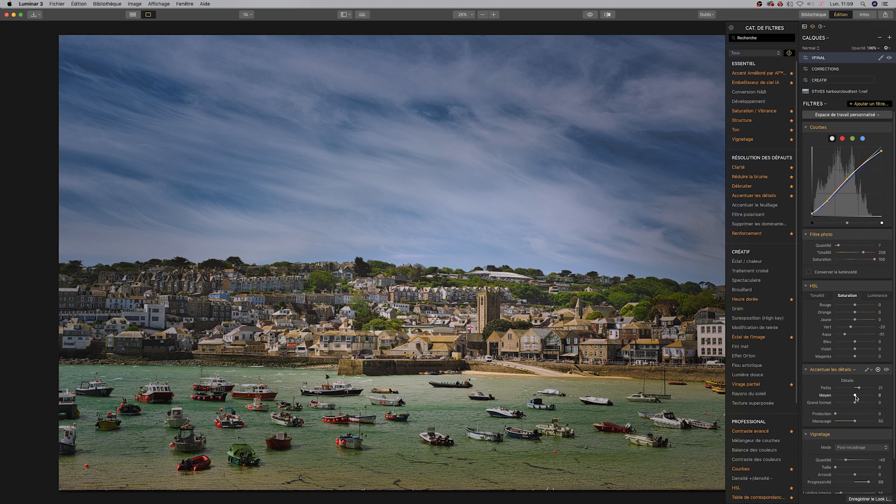
- Paint the Accentuer les détails mask over the village buildings with a size 34 brush, and compare the photo with the original
{"action": "left_click", "coordinate": [868, 370]}
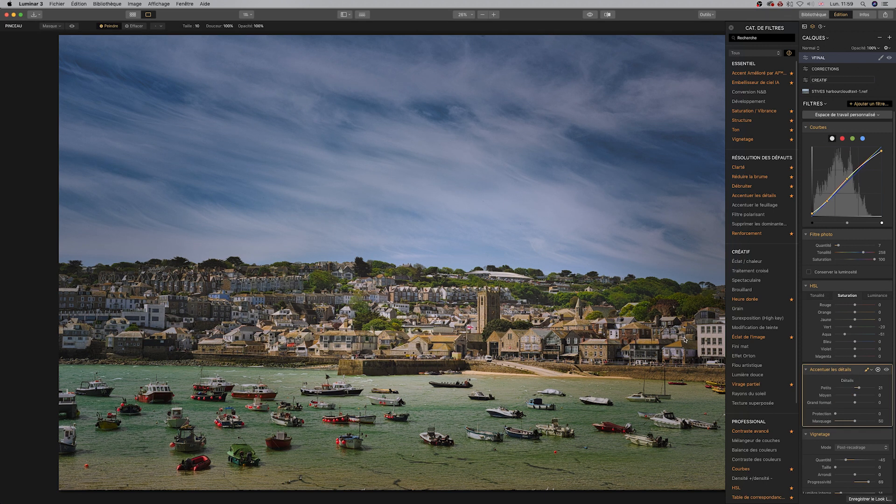
{"action": "key", "text": "bracketright"}
{"action": "key", "text": "bracketright"}
{"action": "key", "text": "bracketright"}
{"action": "key", "text": "bracketright"}
{"action": "key", "text": "bracketright"}
{"action": "key", "text": "bracketright"}
{"action": "key", "text": "bracketright"}
{"action": "key", "text": "bracketright"}
{"action": "key", "text": "bracketright"}
{"action": "key", "text": "bracketright"}
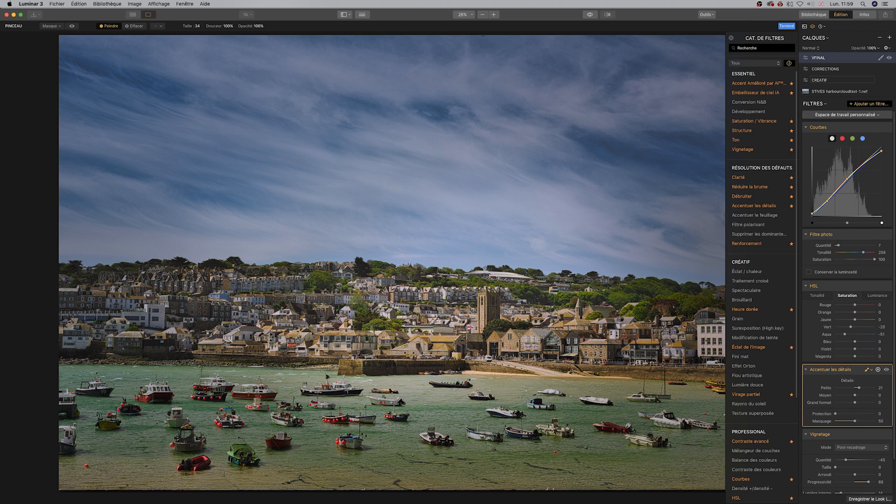
{"action": "key", "text": "bracketleft"}
{"action": "key", "text": "bracketleft"}
{"action": "key", "text": "bracketleft"}
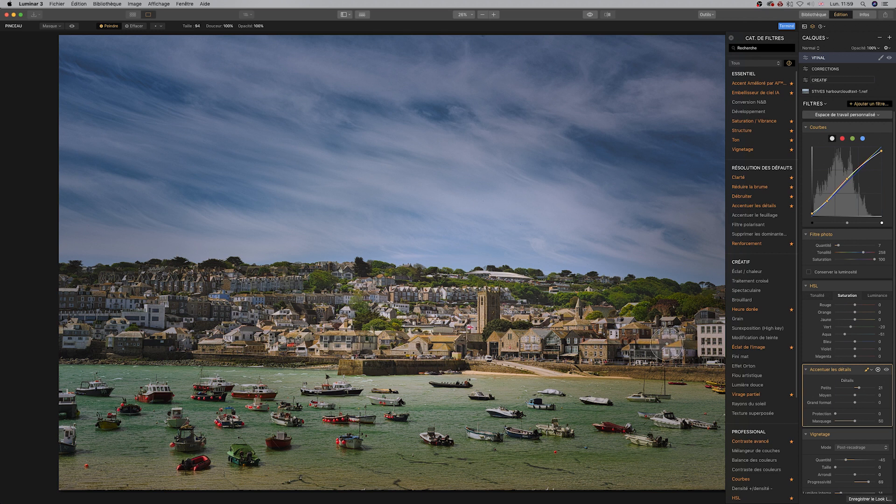
{"action": "mouse_move", "coordinate": [677, 338]}
{"action": "left_mouse_down"}
{"action": "mouse_move", "coordinate": [692, 338]}
{"action": "mouse_move", "coordinate": [505, 347]}
{"action": "mouse_move", "coordinate": [715, 344]}
{"action": "mouse_move", "coordinate": [531, 293]}
{"action": "left_mouse_up"}
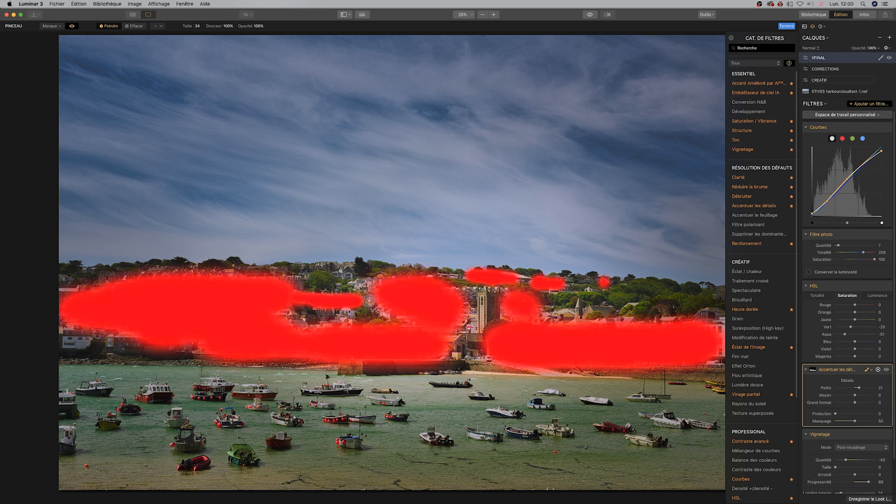
{"action": "left_click_drag", "start_coordinate": [368, 301], "coordinate": [290, 318]}
{"action": "left_click", "coordinate": [71, 26]}
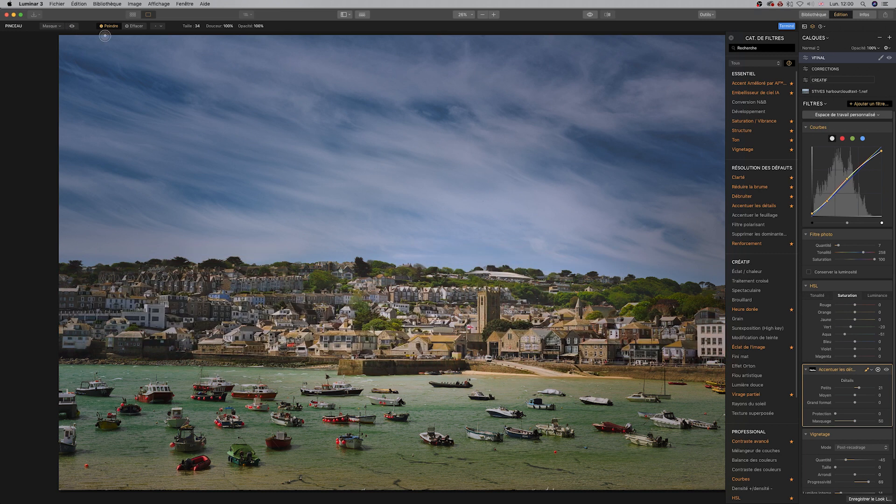
{"action": "left_click", "coordinate": [590, 14]}
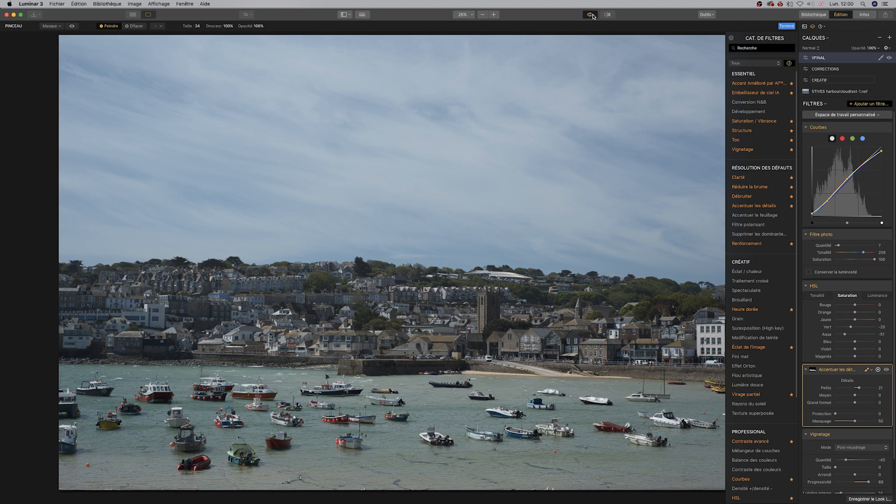
{"action": "left_click", "coordinate": [591, 16]}
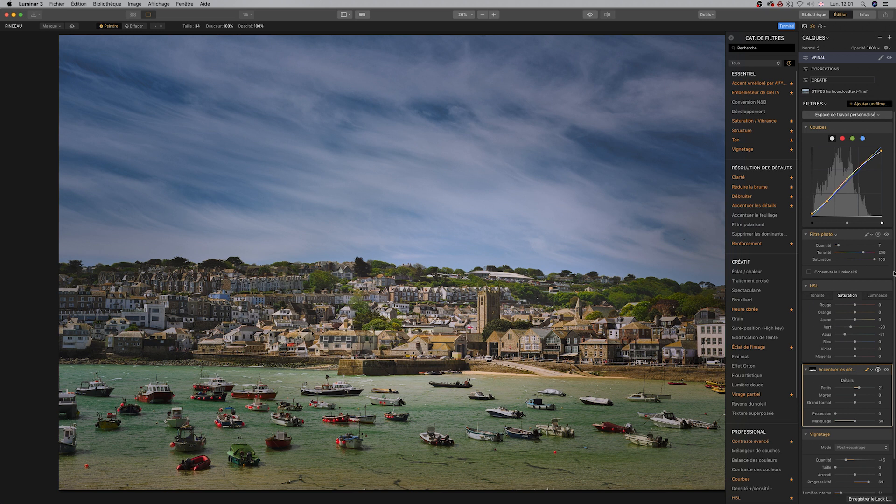
- Add a Renforcement sharpening filter with Quantité 69 and compare its effect on and off around the church tower at 100%
{"action": "mouse_move", "coordinate": [754, 245]}
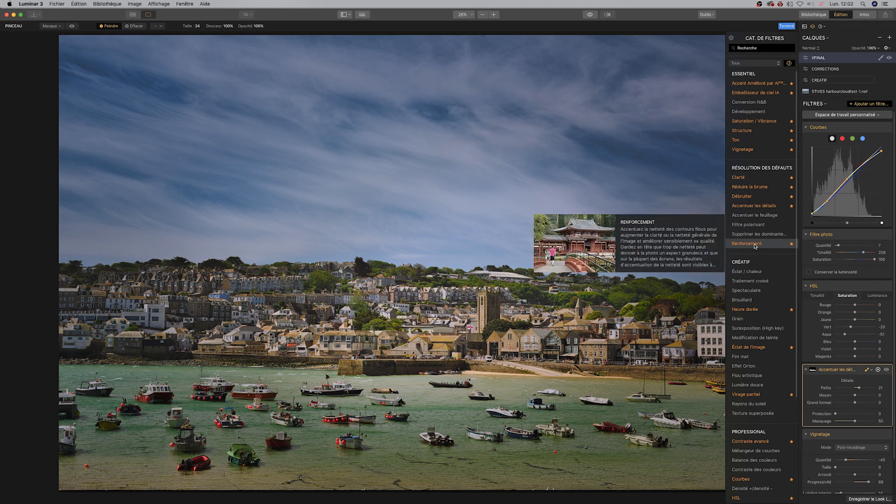
{"action": "left_click", "coordinate": [754, 244]}
{"action": "left_click_drag", "start_coordinate": [845, 358], "coordinate": [862, 359]}
{"action": "left_click", "coordinate": [465, 15]}
{"action": "left_click", "coordinate": [469, 48]}
{"action": "left_click", "coordinate": [869, 283]}
{"action": "left_click_drag", "start_coordinate": [514, 350], "coordinate": [318, 114]}
{"action": "left_click", "coordinate": [886, 347]}
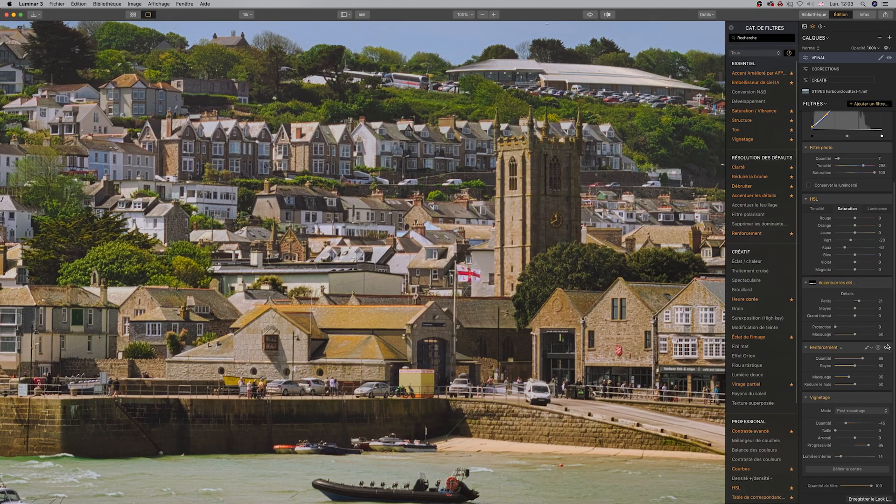
{"action": "left_click", "coordinate": [886, 347]}
{"action": "left_click", "coordinate": [886, 347]}
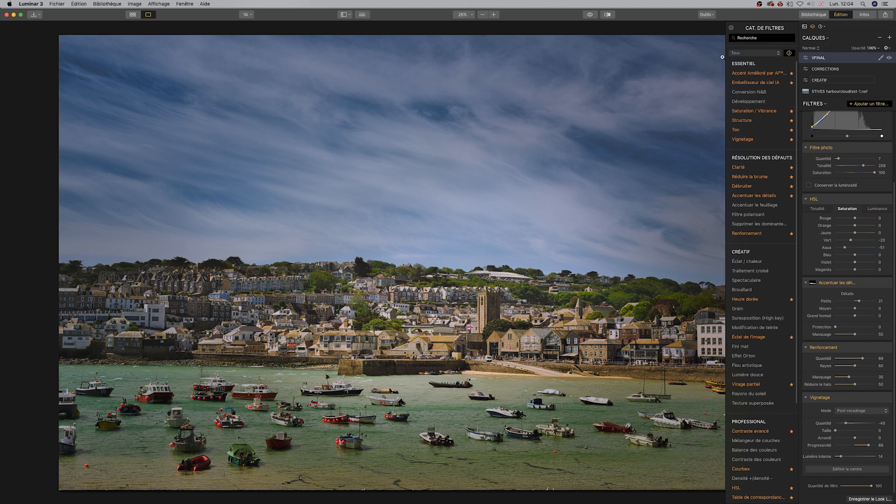
- Review the base RAW layer on its own and compare its development with the original photo
{"action": "left_click", "coordinate": [846, 92]}
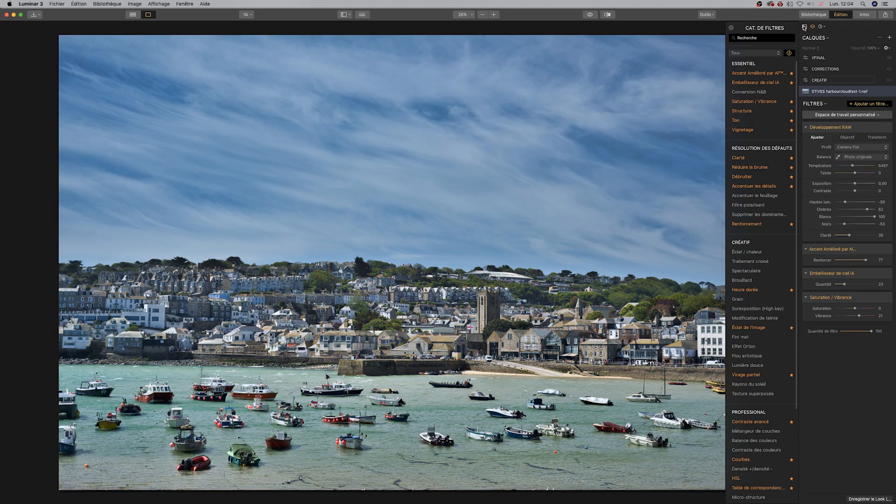
{"action": "mouse_move", "coordinate": [757, 79]}
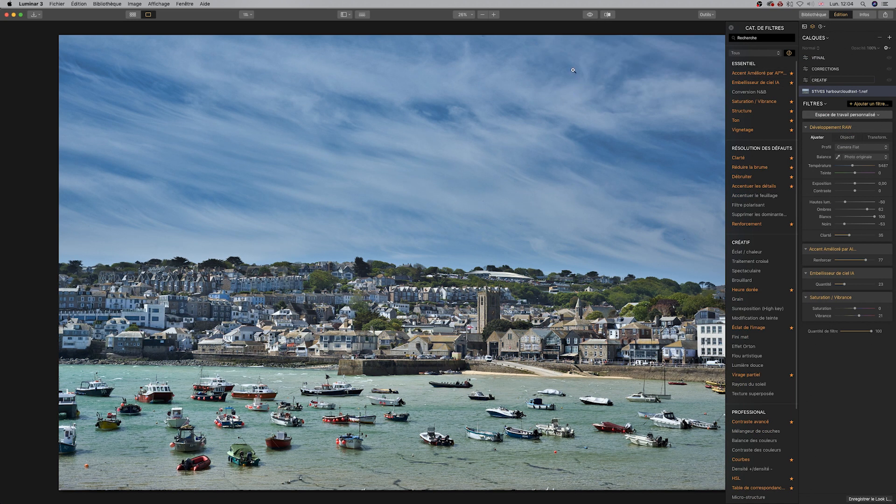
{"action": "left_click", "coordinate": [590, 15]}
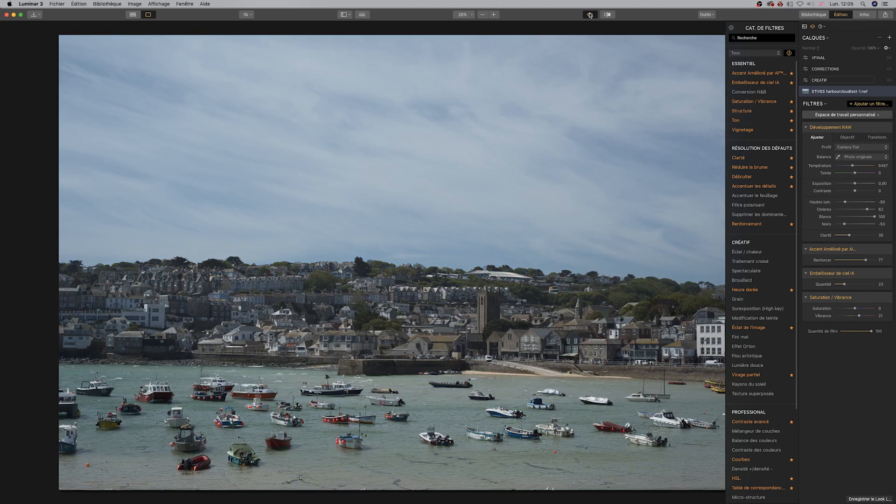
{"action": "left_click", "coordinate": [590, 15]}
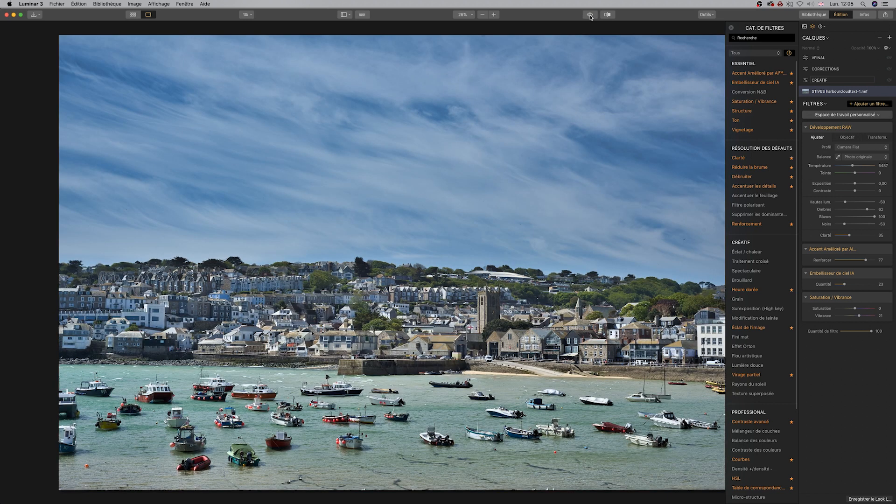
{"action": "left_click", "coordinate": [590, 16]}
- Review the CREATIF and CORRECTIONS layers, comparing the photo with CORRECTIONS hidden and shown
{"action": "left_click", "coordinate": [832, 82]}
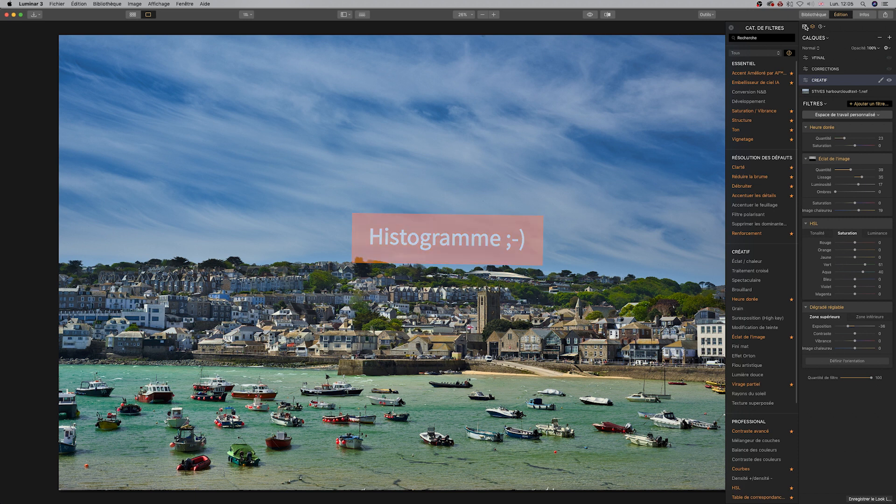
{"action": "left_click", "coordinate": [806, 71]}
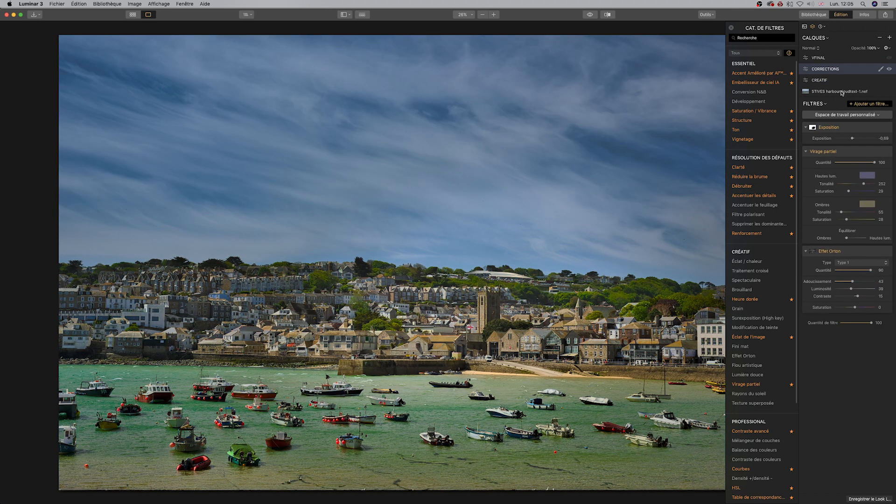
{"action": "left_click", "coordinate": [890, 69]}
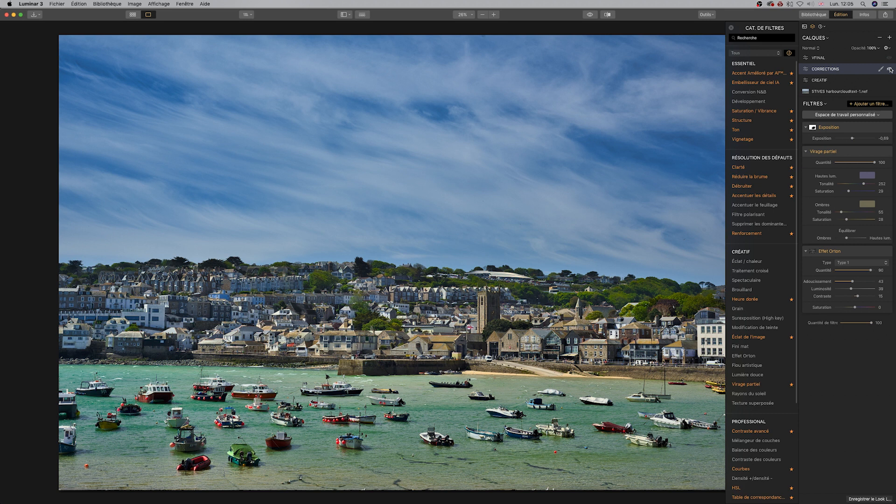
{"action": "left_click", "coordinate": [890, 69]}
{"action": "left_click", "coordinate": [890, 69]}
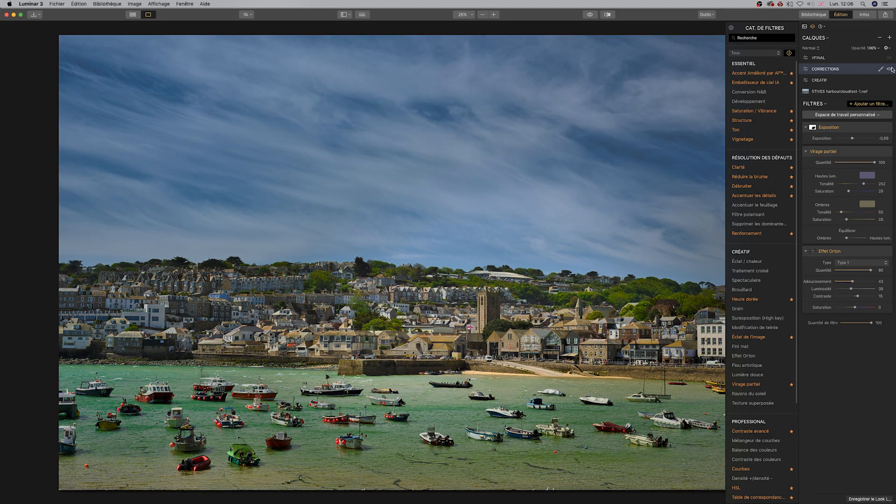
- Select the VFINAL layer and view the finished photo full screen
{"action": "left_click", "coordinate": [806, 59]}
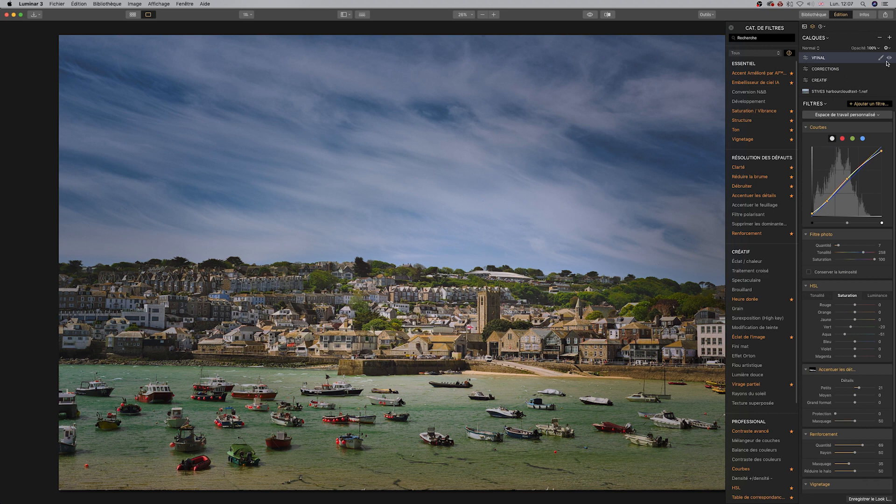
{"action": "key", "text": "f"}
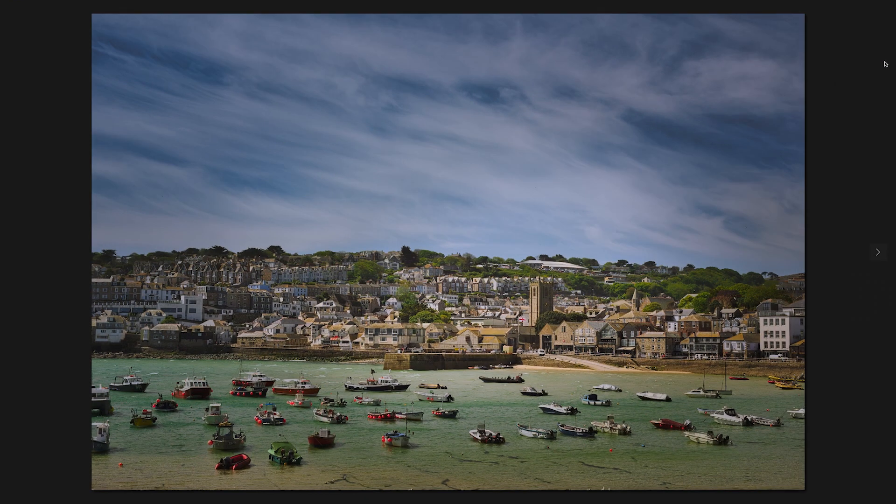